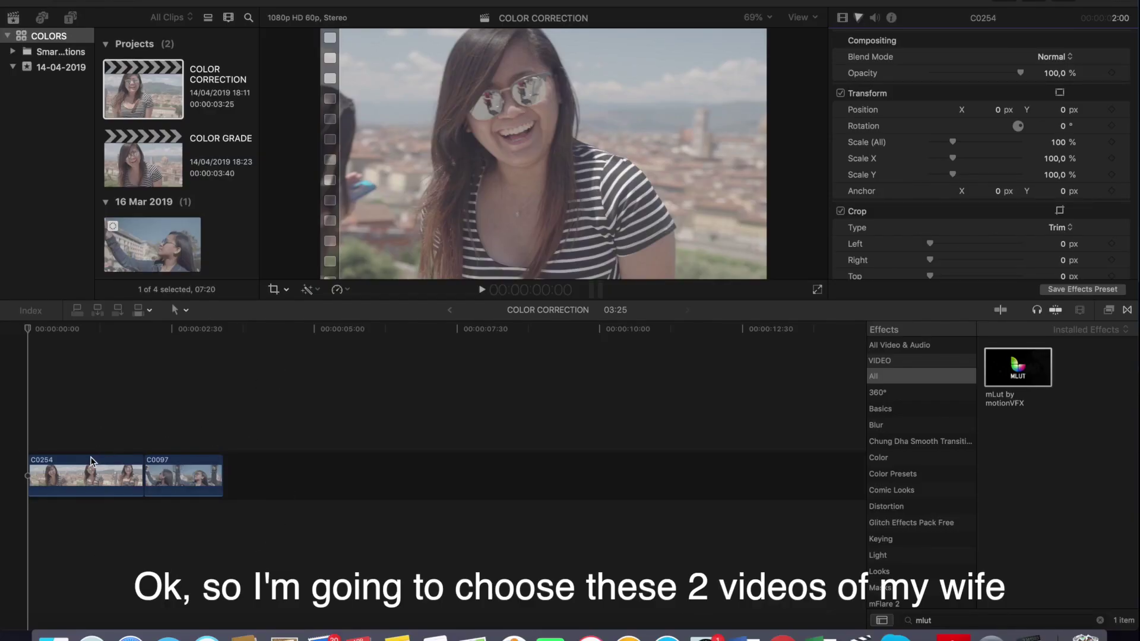
Add a Color Board to clip C0254 and darken its midtone and shadow exposure (shadows -30%)
left_click(859, 18)
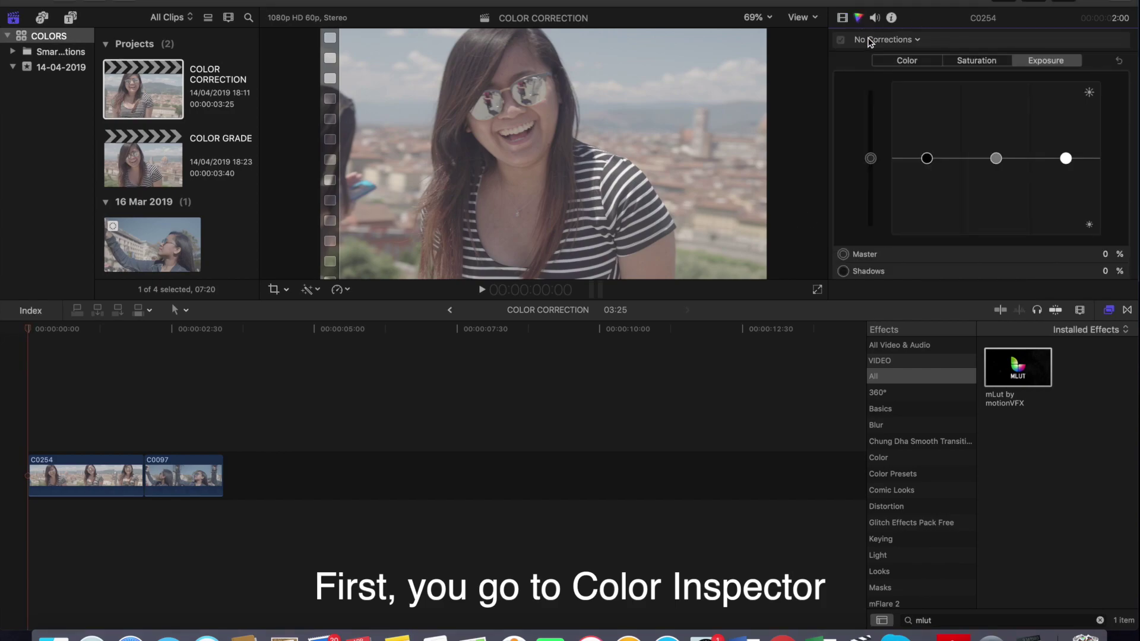
left_click(870, 40)
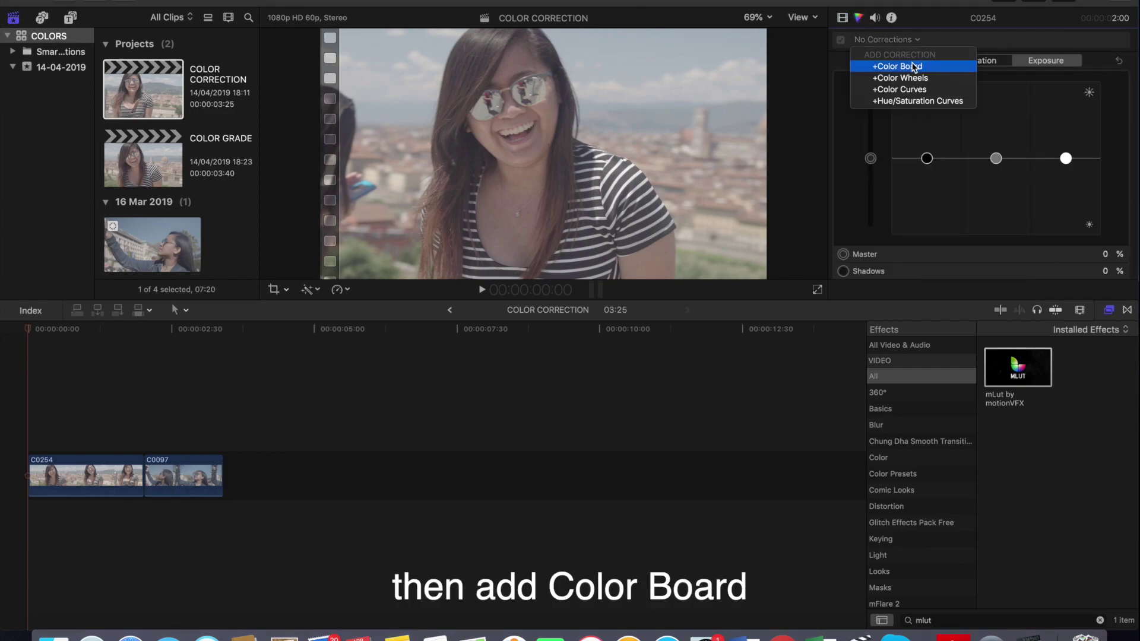
left_click(914, 67)
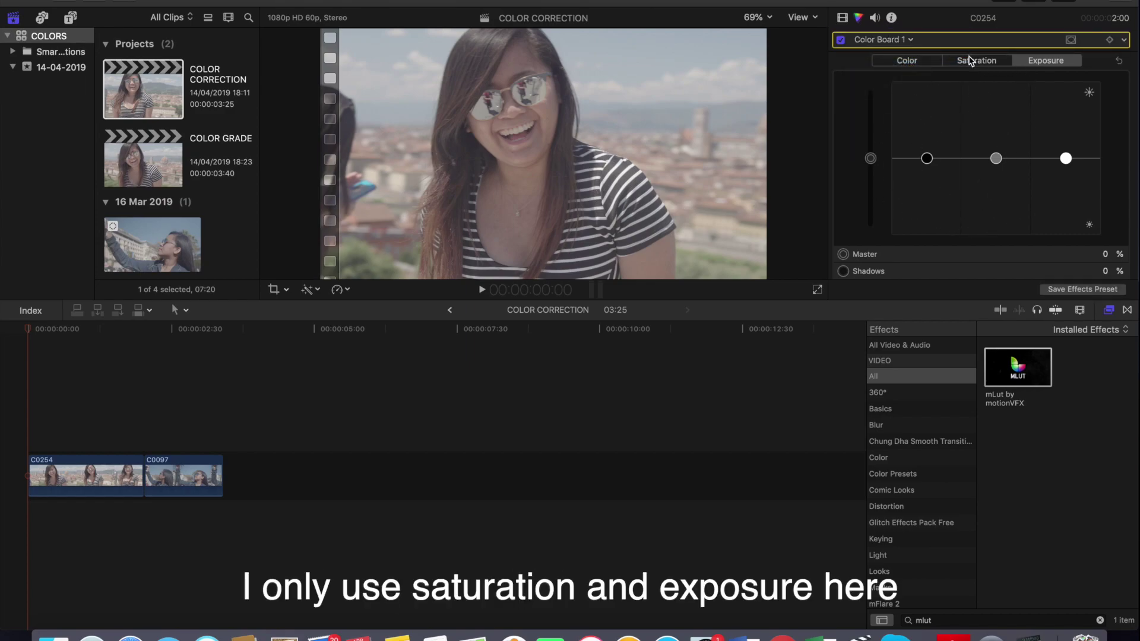
left_click(972, 61)
left_click(1035, 60)
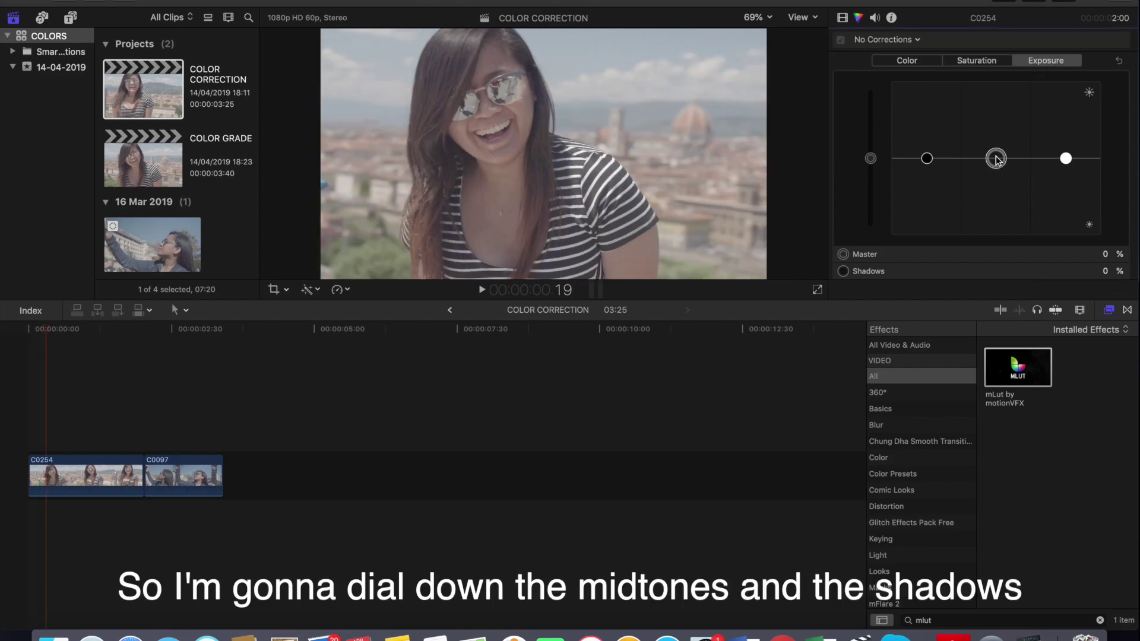
left_click_drag(996, 159, 997, 190)
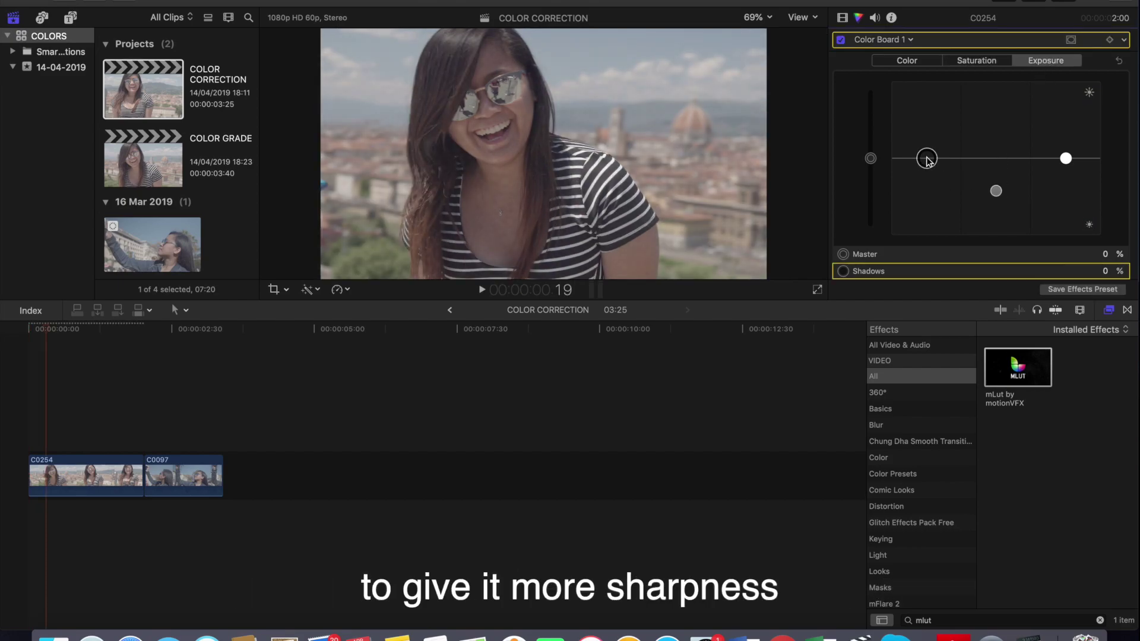
left_click_drag(927, 159, 931, 184)
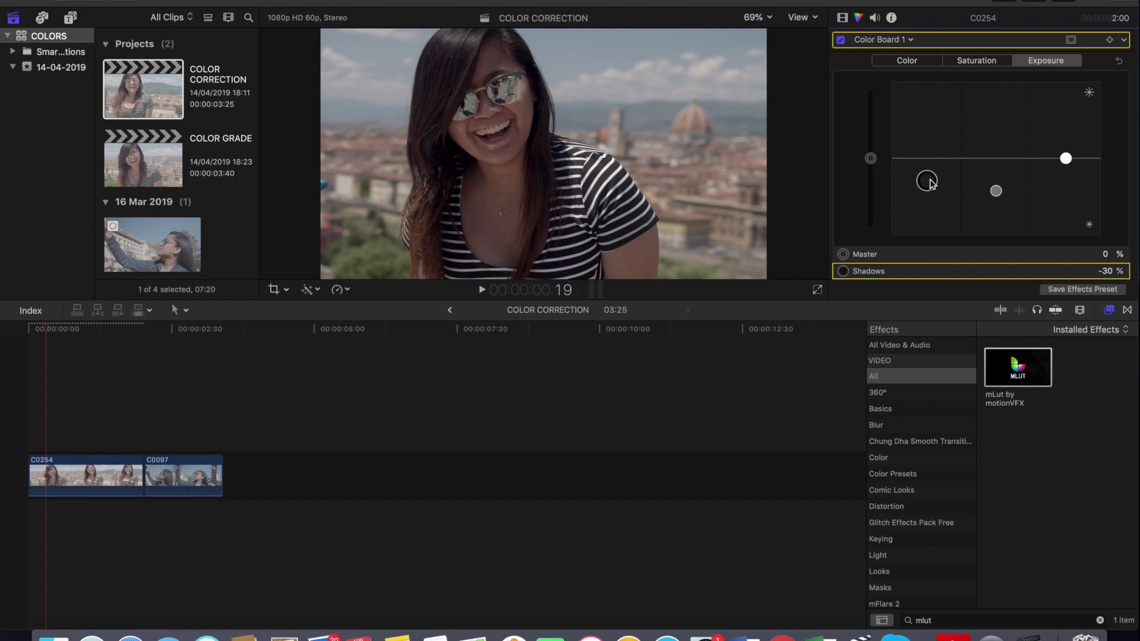
left_click_drag(1066, 158, 1066, 127)
Boost Color Board saturation in the midtones, highlights and shadows, with shadows at 48%
left_click(989, 61)
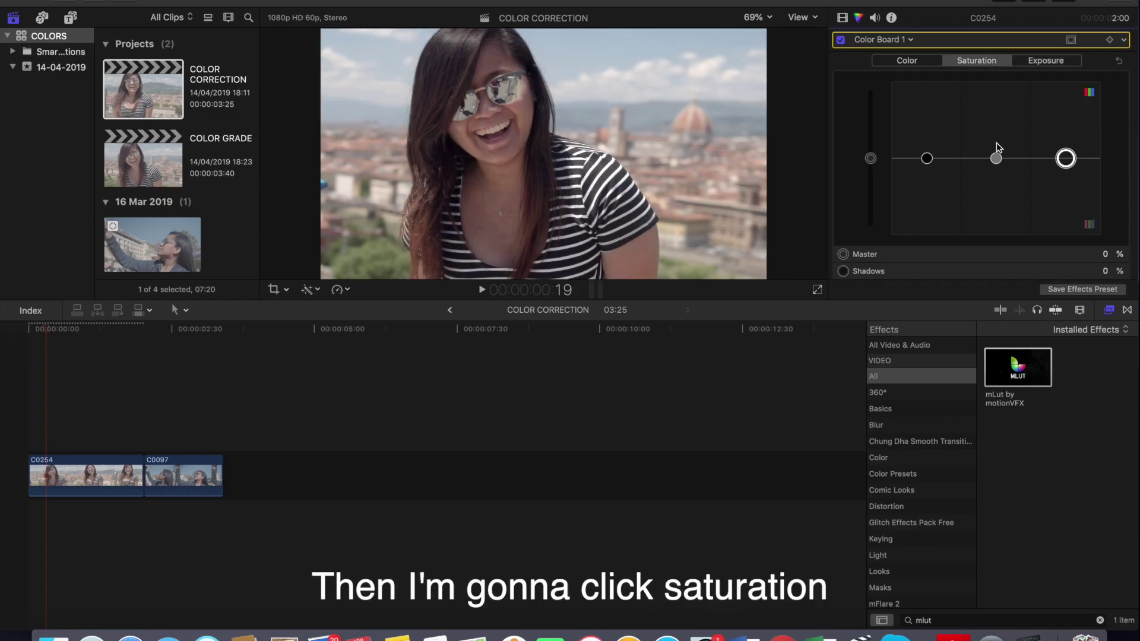
left_click_drag(997, 158, 997, 101)
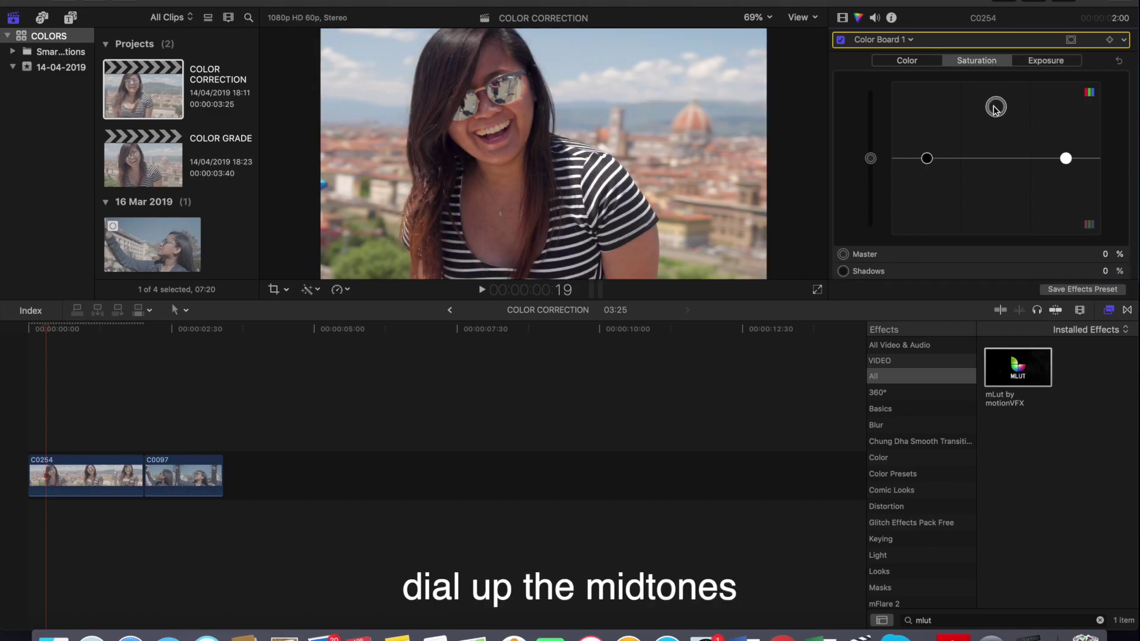
left_click_drag(1066, 158, 1066, 108)
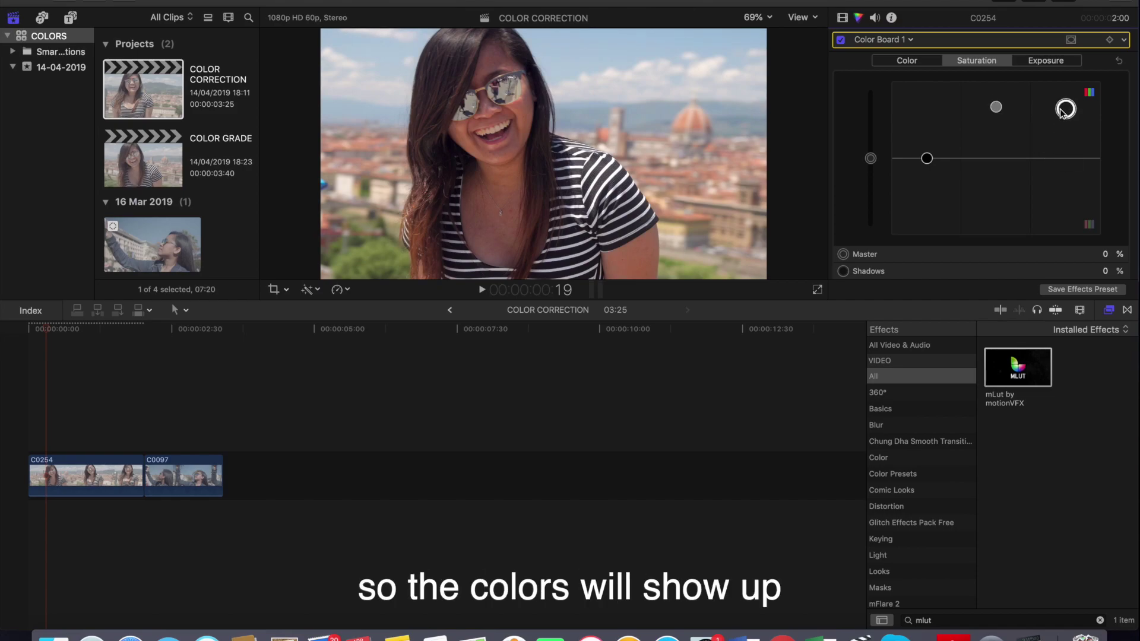
left_click_drag(924, 162, 925, 123)
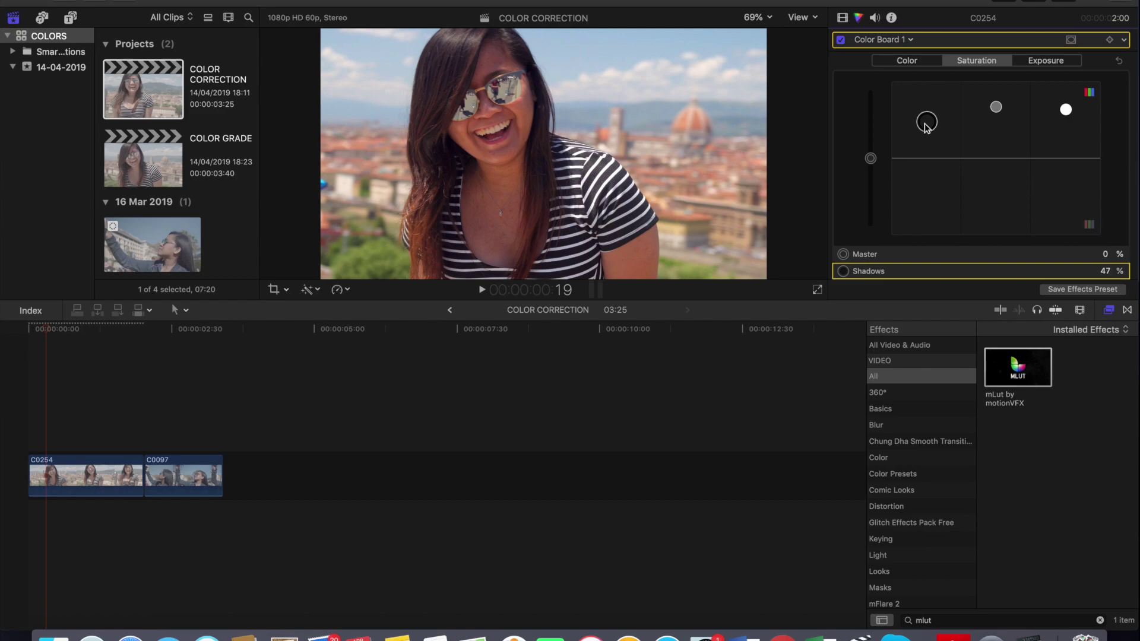
Add Color Curves to C0254 and lower the top points of the Red and Blue curves
left_click(878, 40)
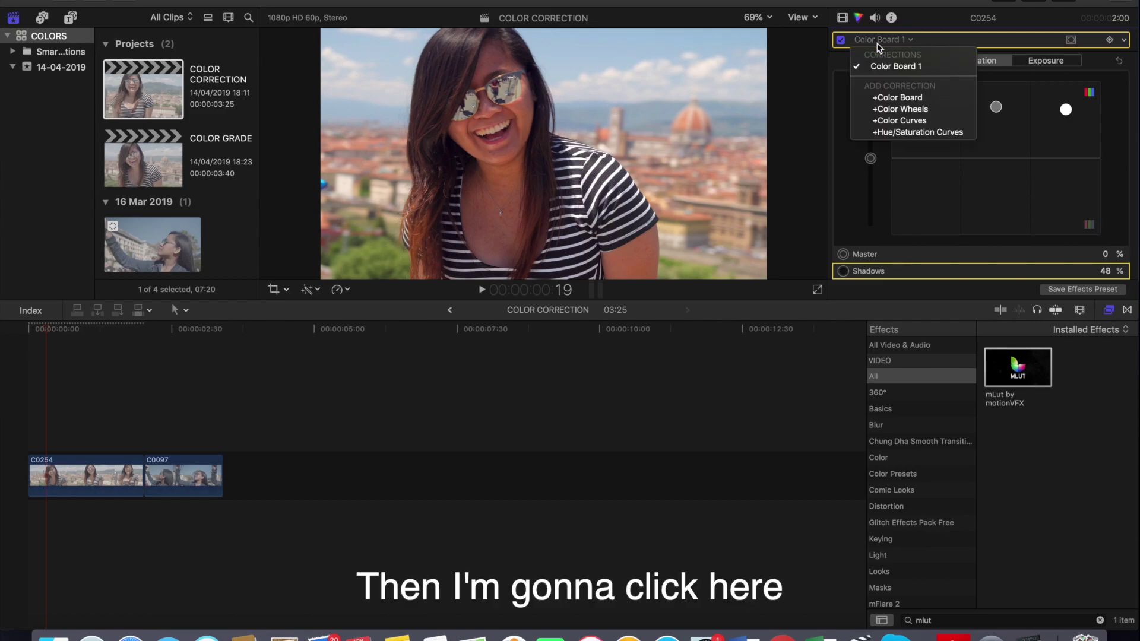
left_click(899, 121)
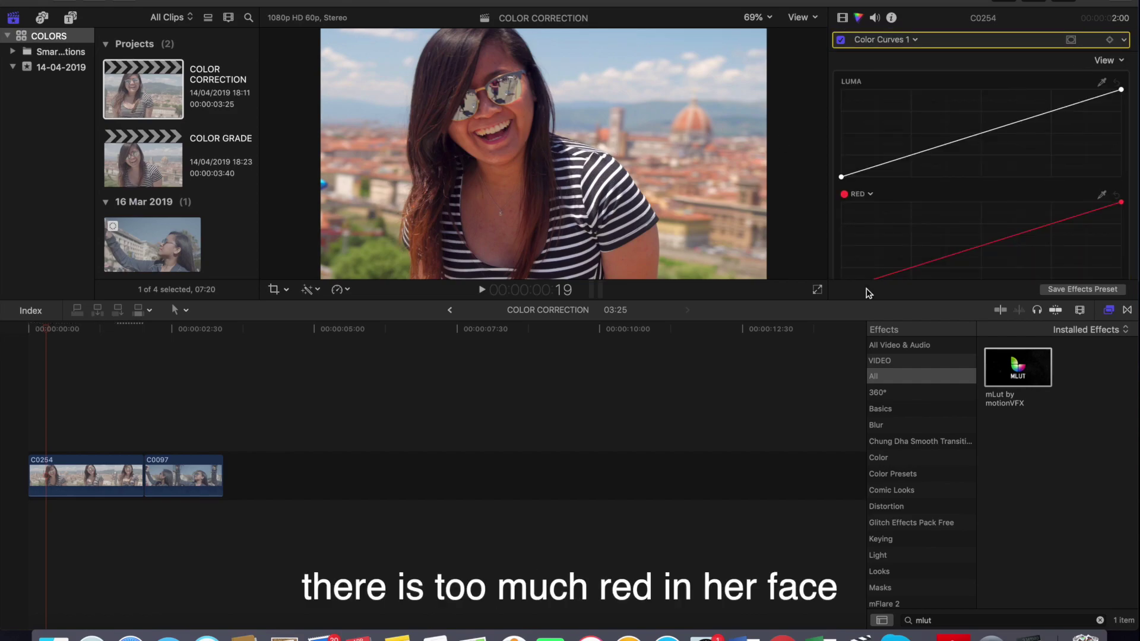
scroll(1096, 145, "down", 3)
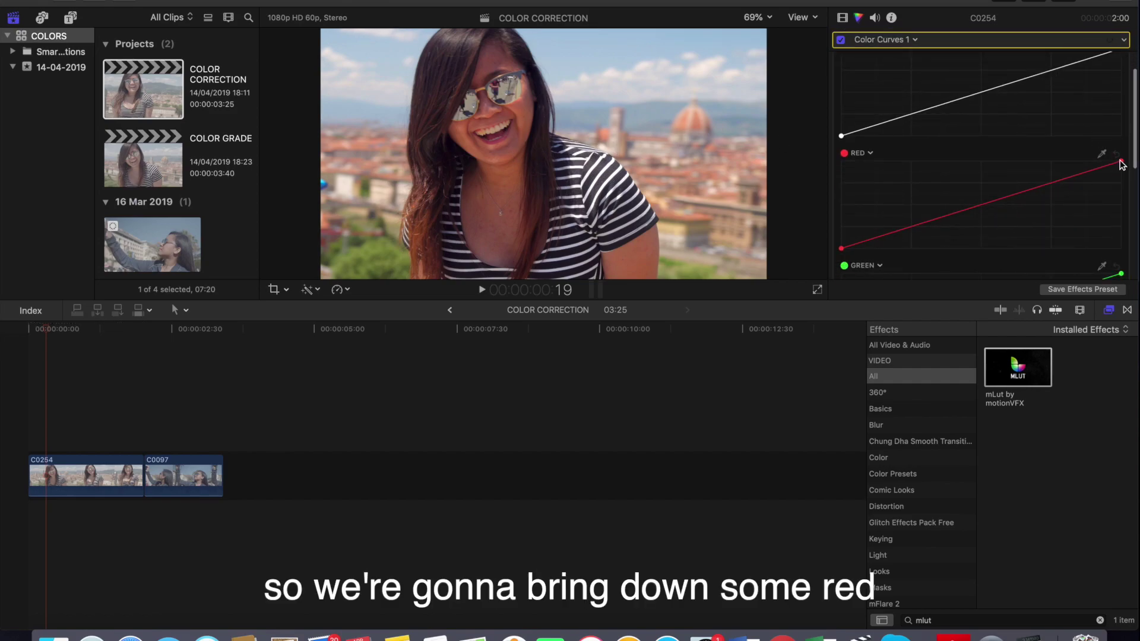
left_click_drag(1121, 161, 1122, 173)
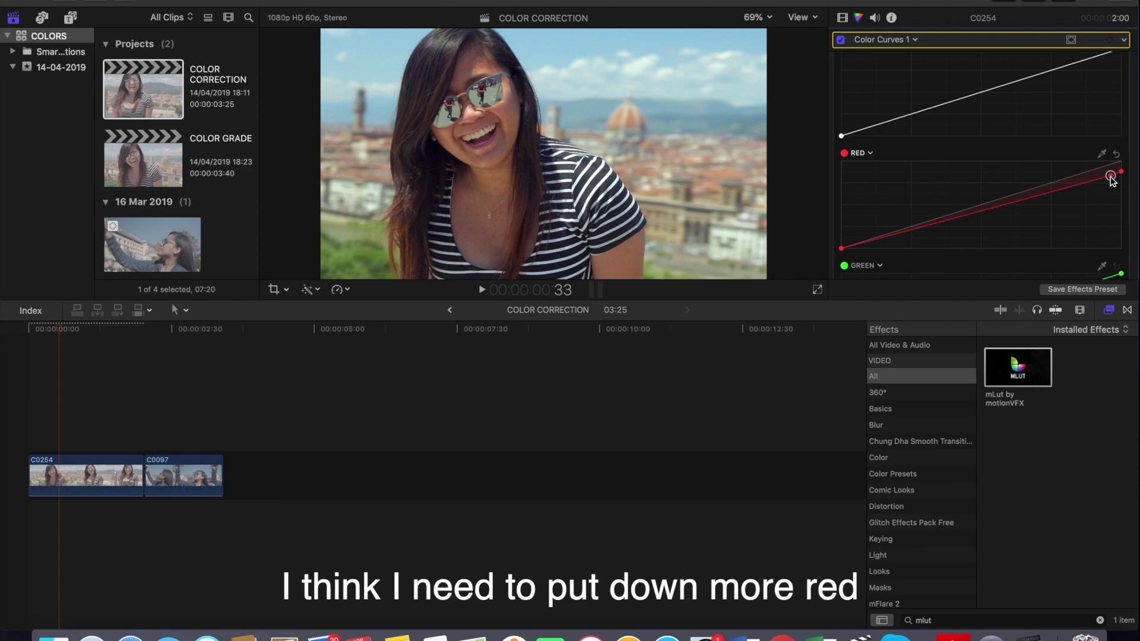
scroll(1051, 143, "down", 8)
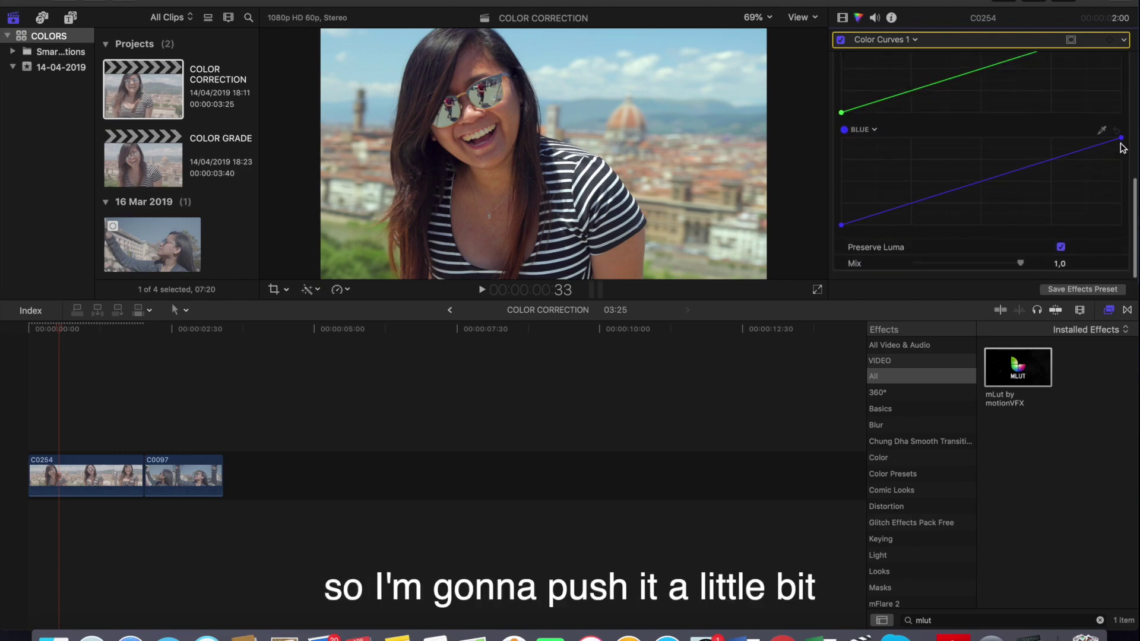
left_click_drag(1119, 139, 1117, 138)
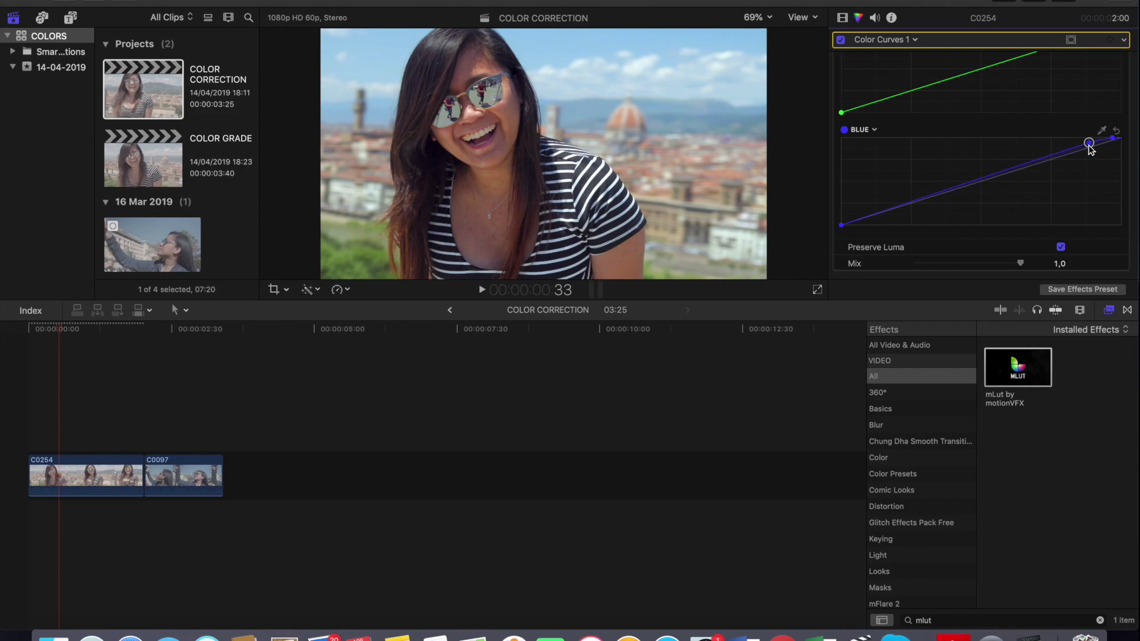
Deepen the blacks and brighten the whites on the luma curve, then return the playhead to the clip start
scroll(1009, 155, "up", 8)
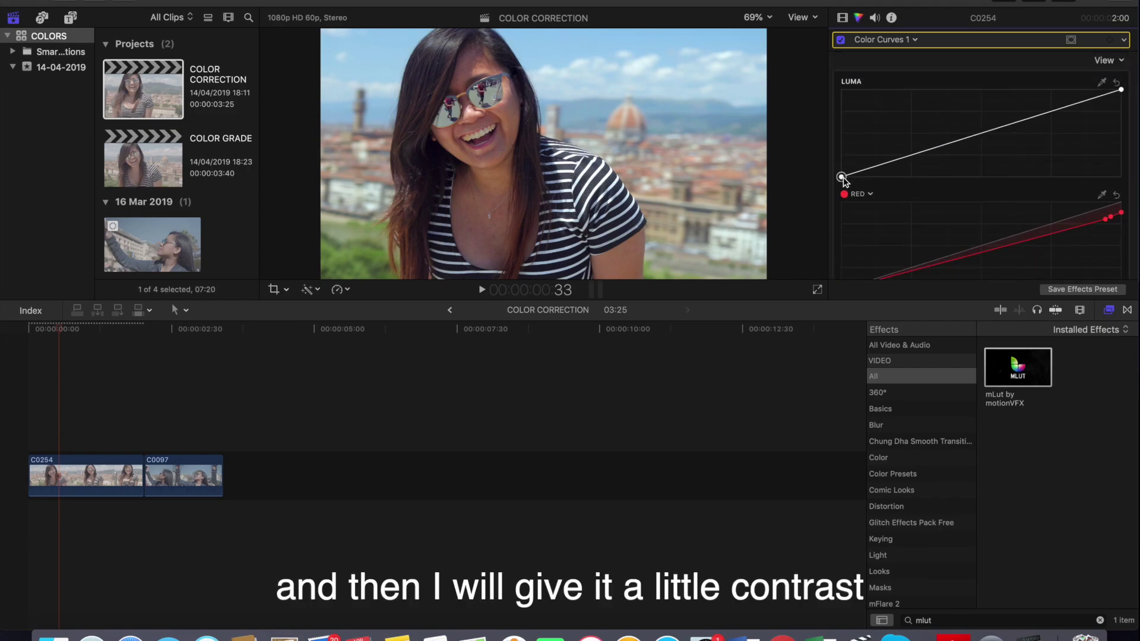
left_click_drag(843, 178, 850, 178)
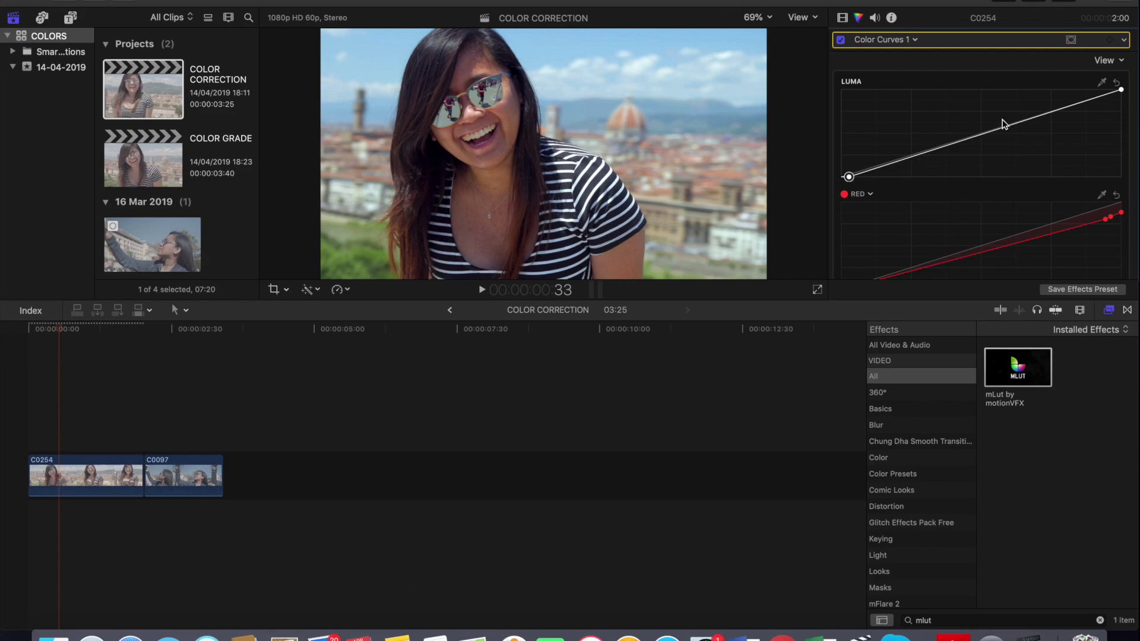
left_click_drag(1121, 90, 1116, 92)
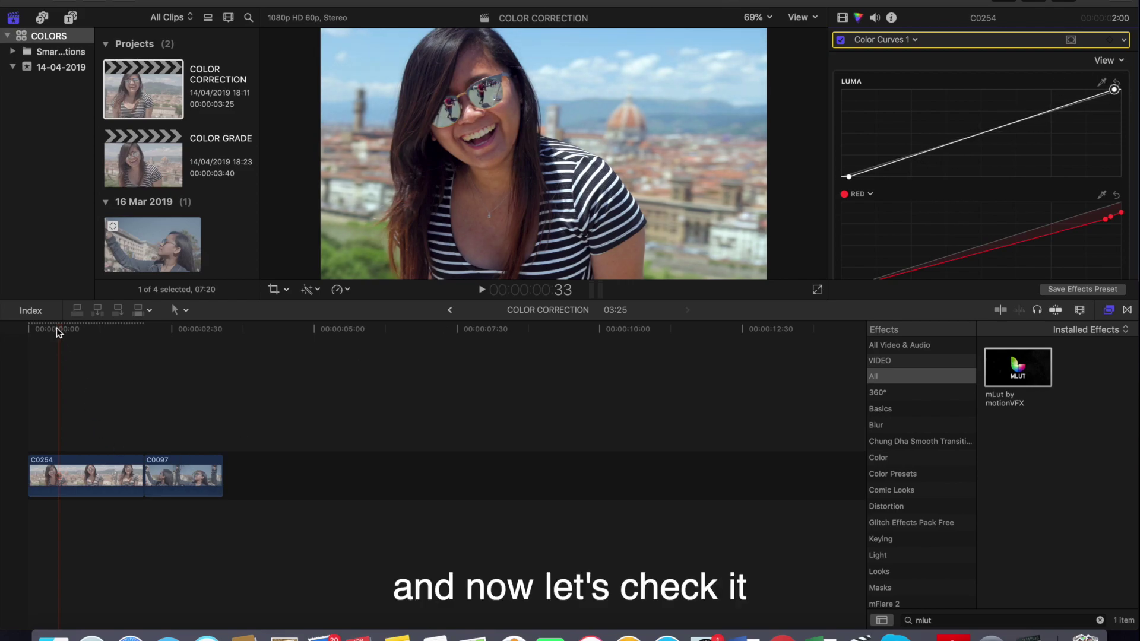
left_click_drag(55, 328, 45, 335)
Play back clip C0254 from near its start to review the correction
left_click(37, 330)
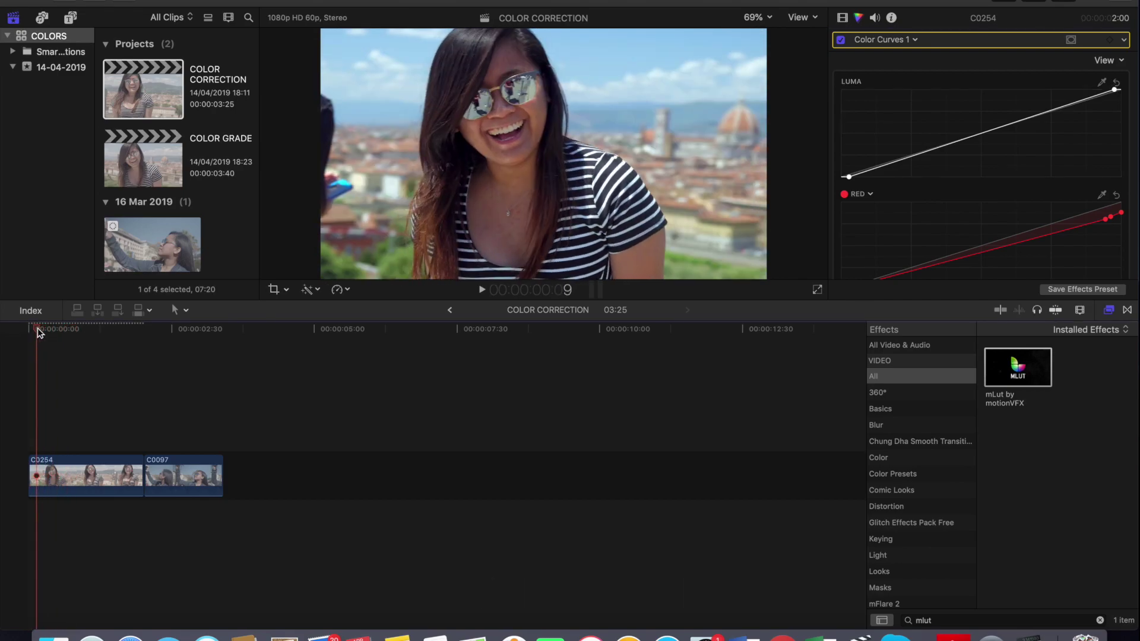
key("space")
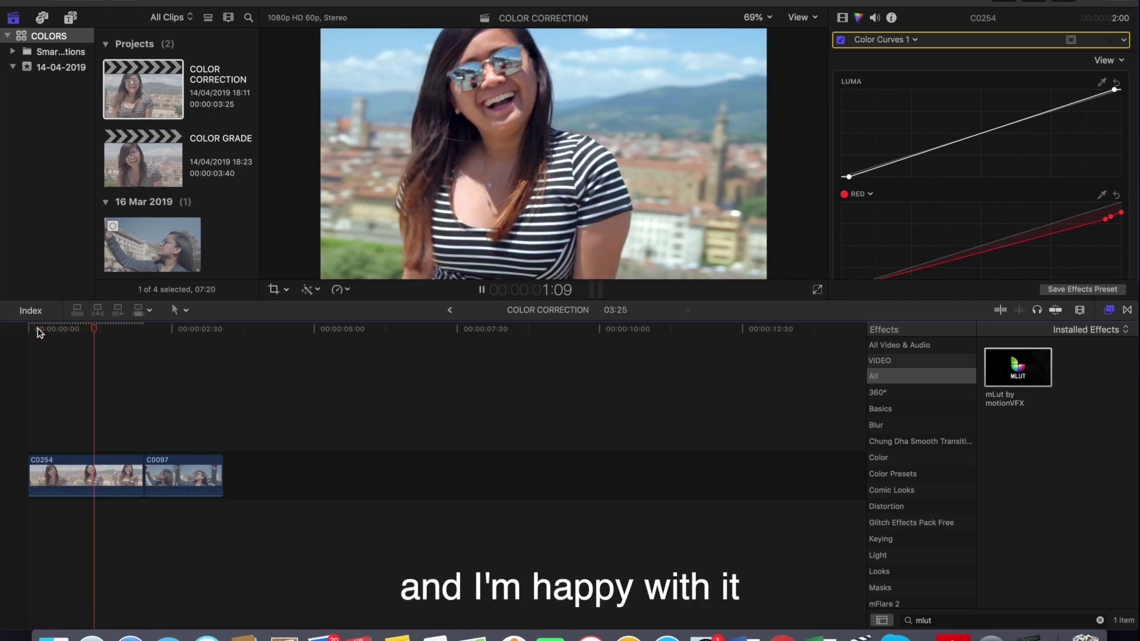
key("space")
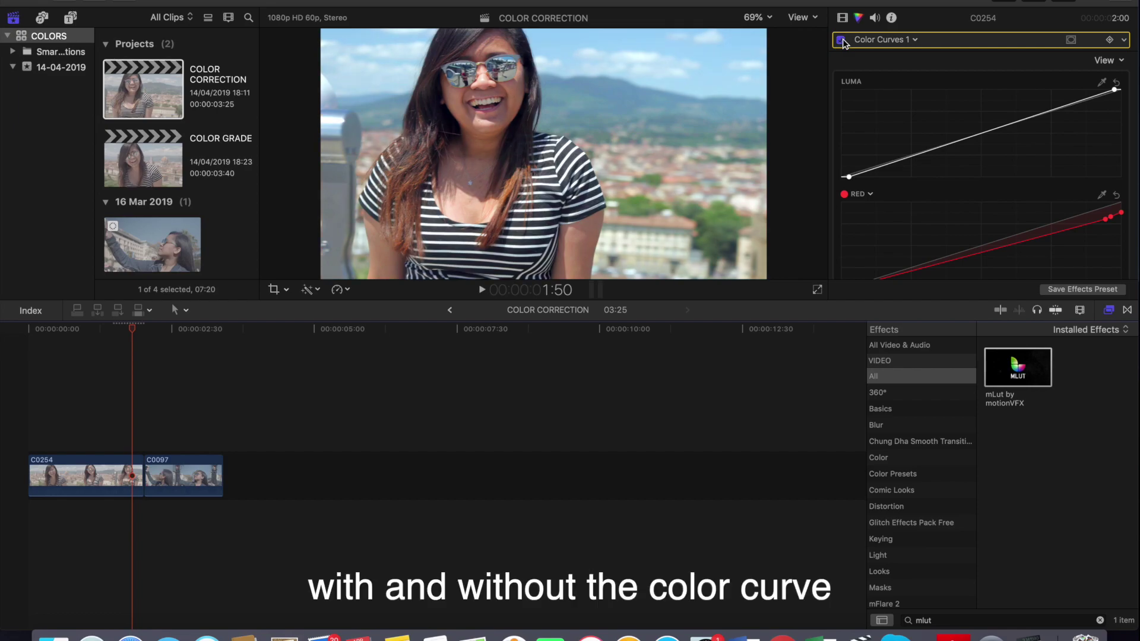
Toggle the Color Board 1 grade off and on to compare, leave it on, and move to clip C0097
left_click(868, 42)
left_click(882, 64)
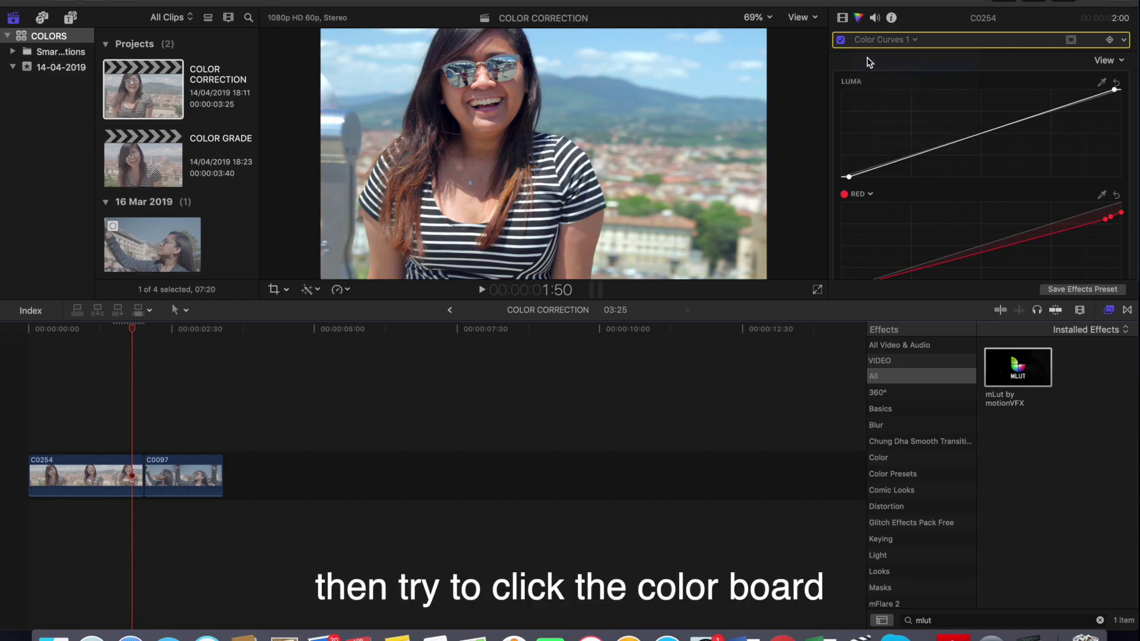
left_click(841, 40)
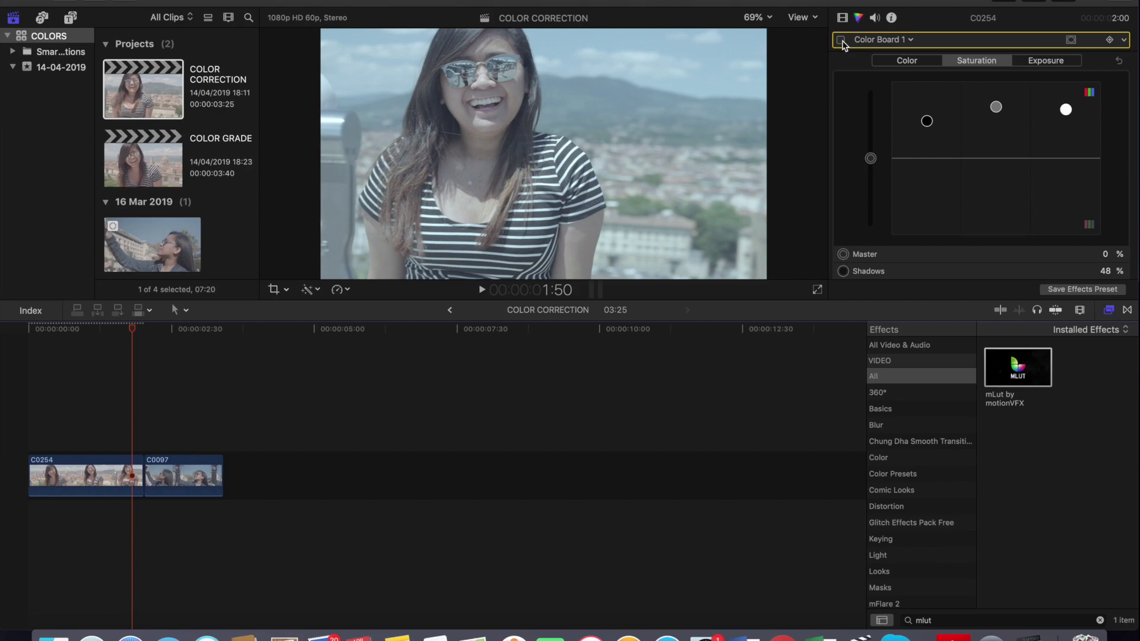
left_click(841, 40)
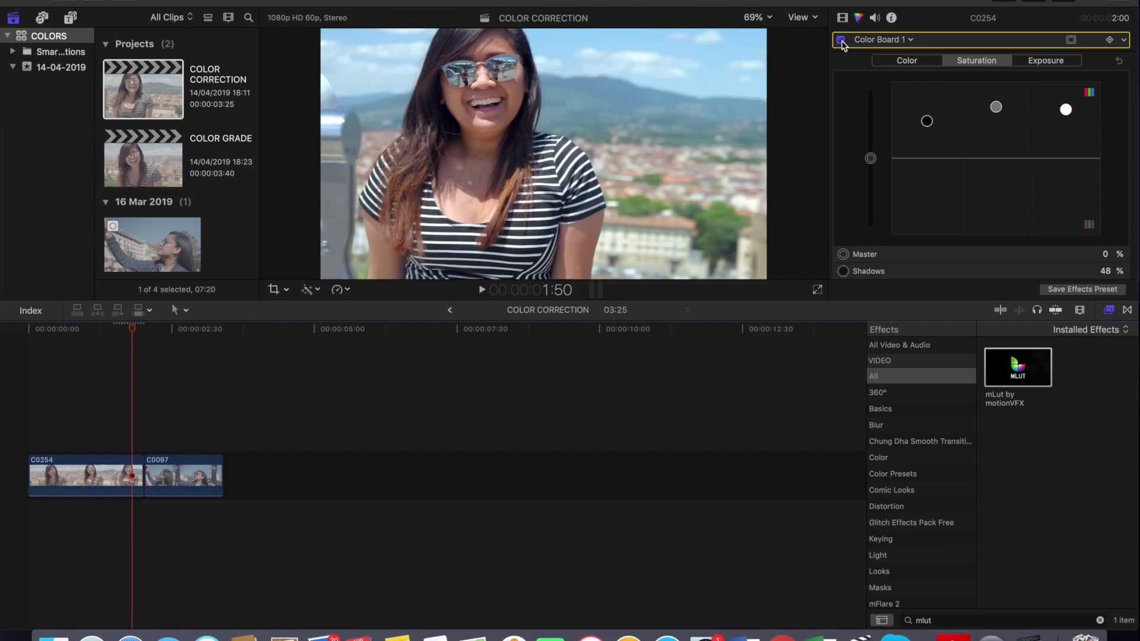
left_click(842, 40)
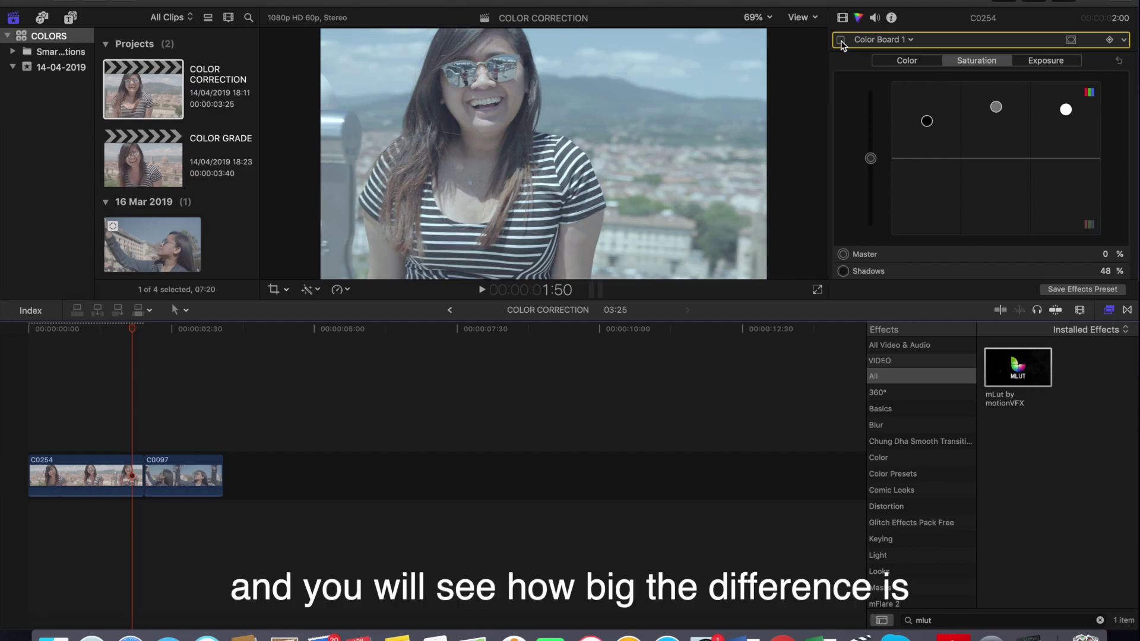
left_click(842, 40)
left_click(154, 386)
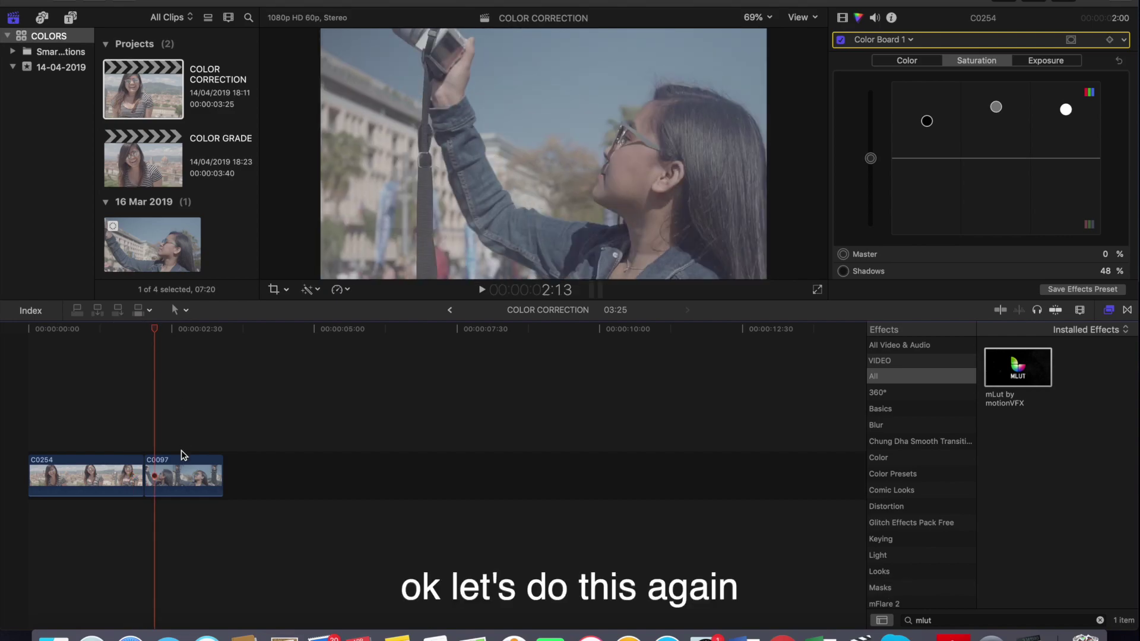
Add a Color Board to C0097, darken midtones and shadows (-25%), and slightly brighten highlights
left_click(184, 475)
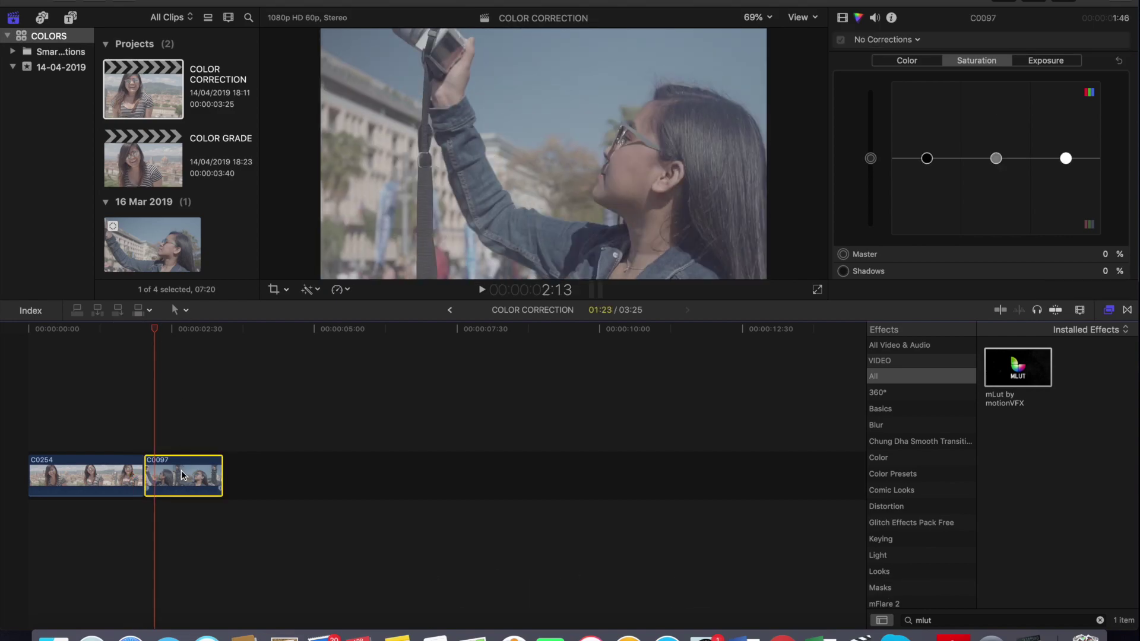
left_click(916, 40)
left_click(913, 65)
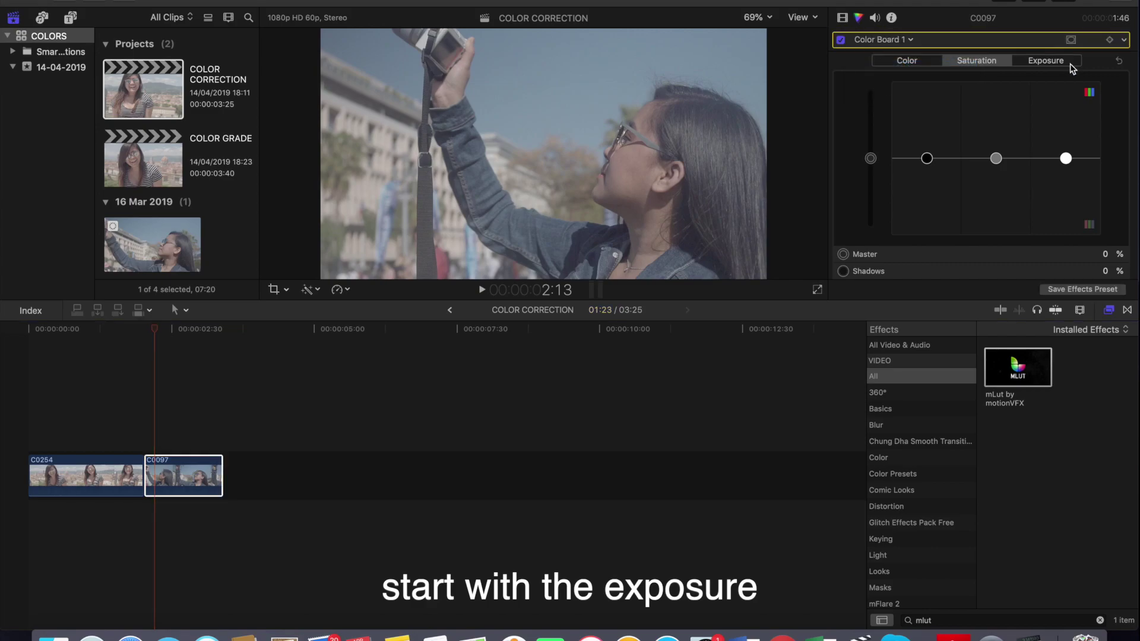
left_click(1063, 61)
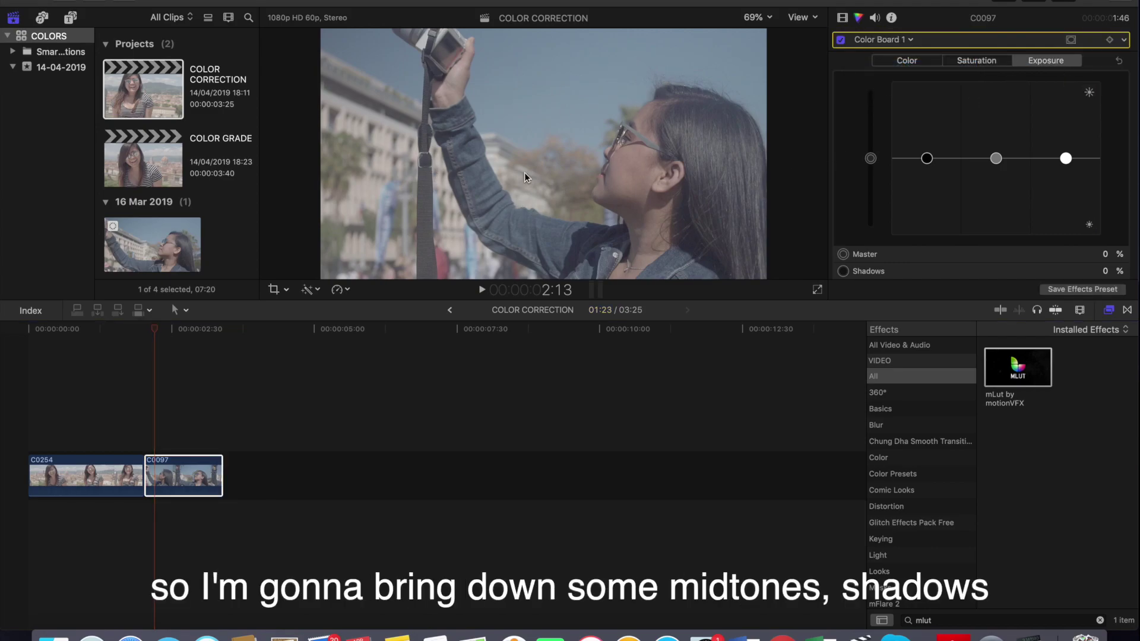
left_click_drag(996, 159, 996, 177)
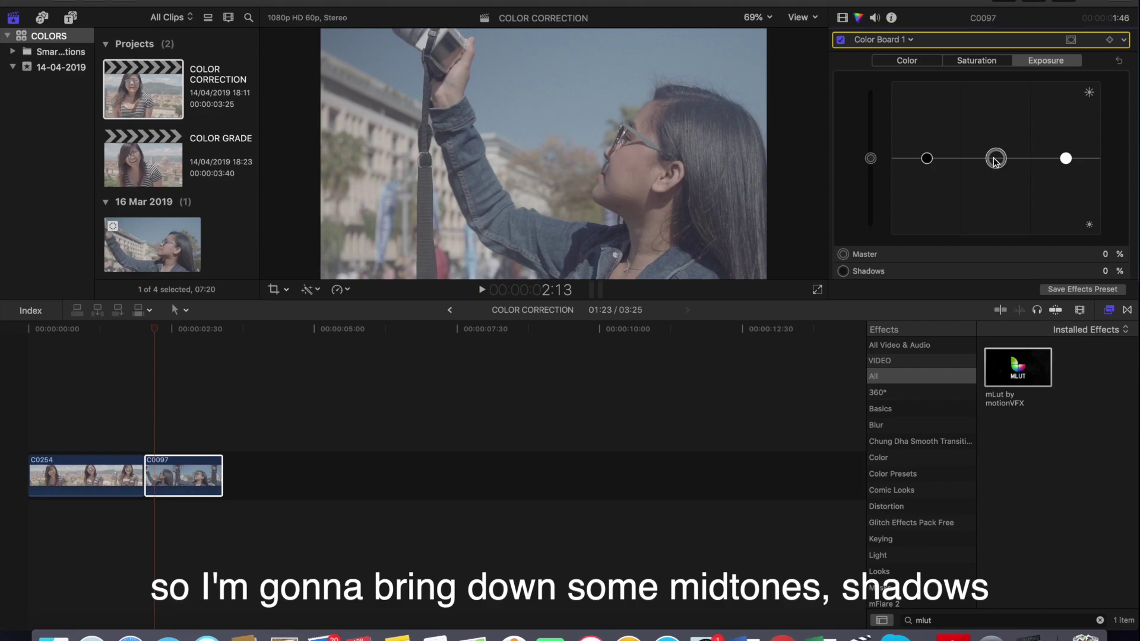
left_click_drag(927, 158, 937, 180)
left_click(997, 178)
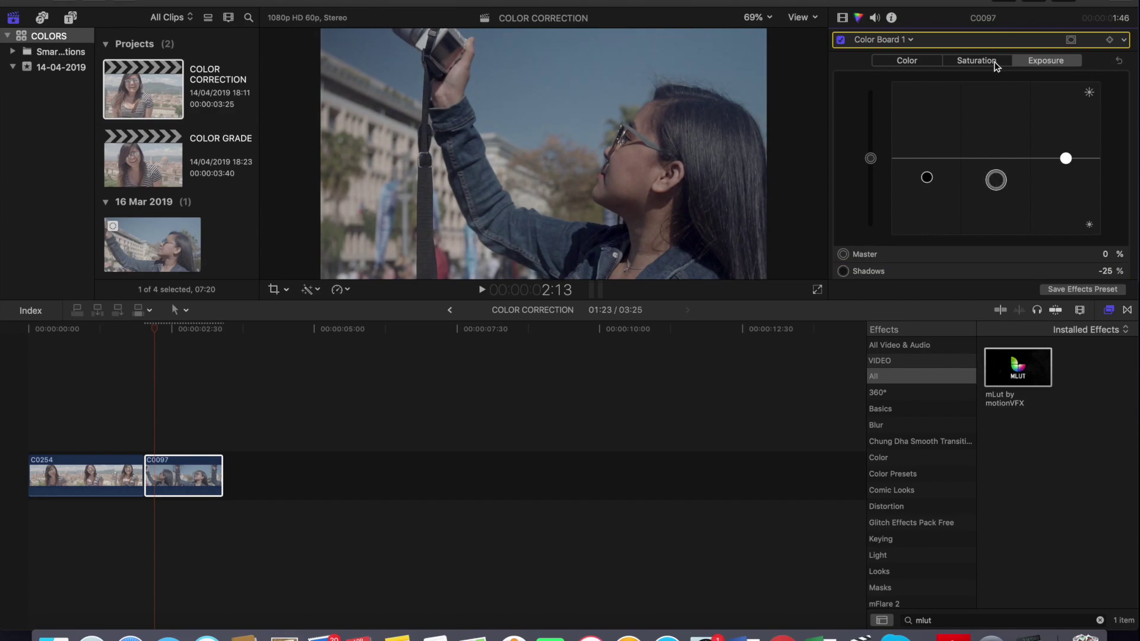
left_click_drag(1066, 158, 1066, 149)
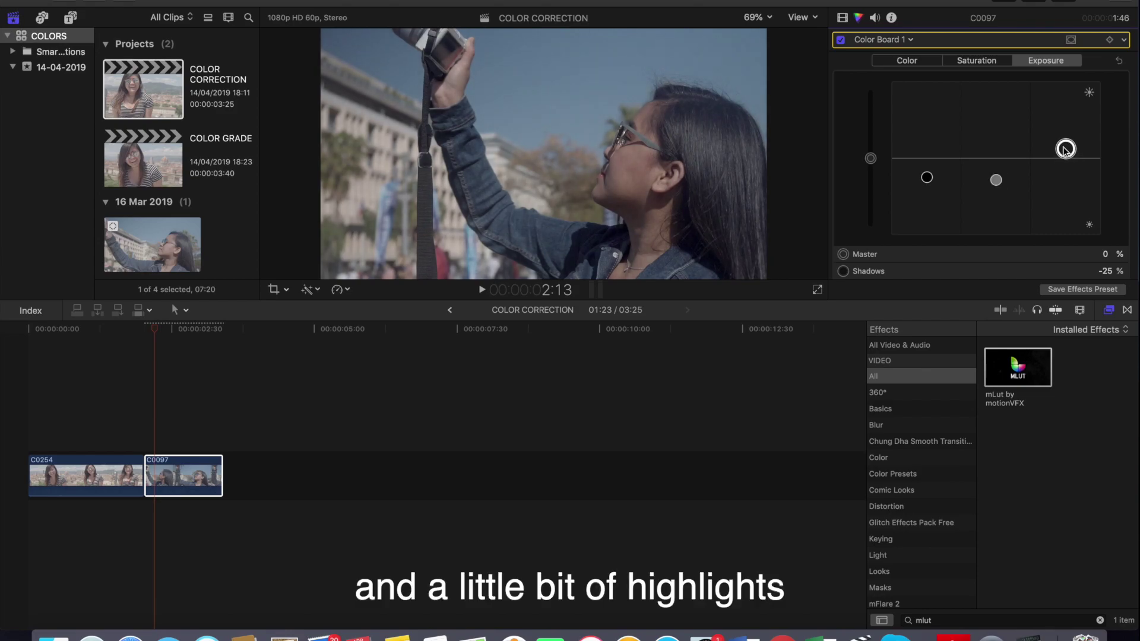
Raise saturation in the highlights, midtones and shadows, with shadows at 67%
left_click(993, 63)
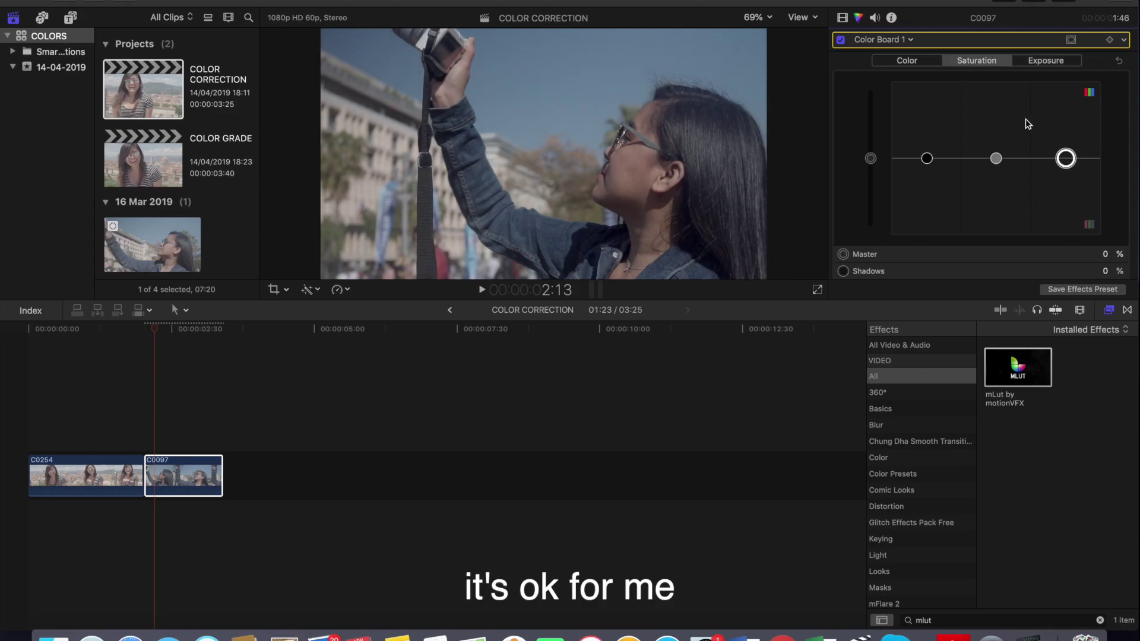
left_click_drag(1066, 158, 1066, 109)
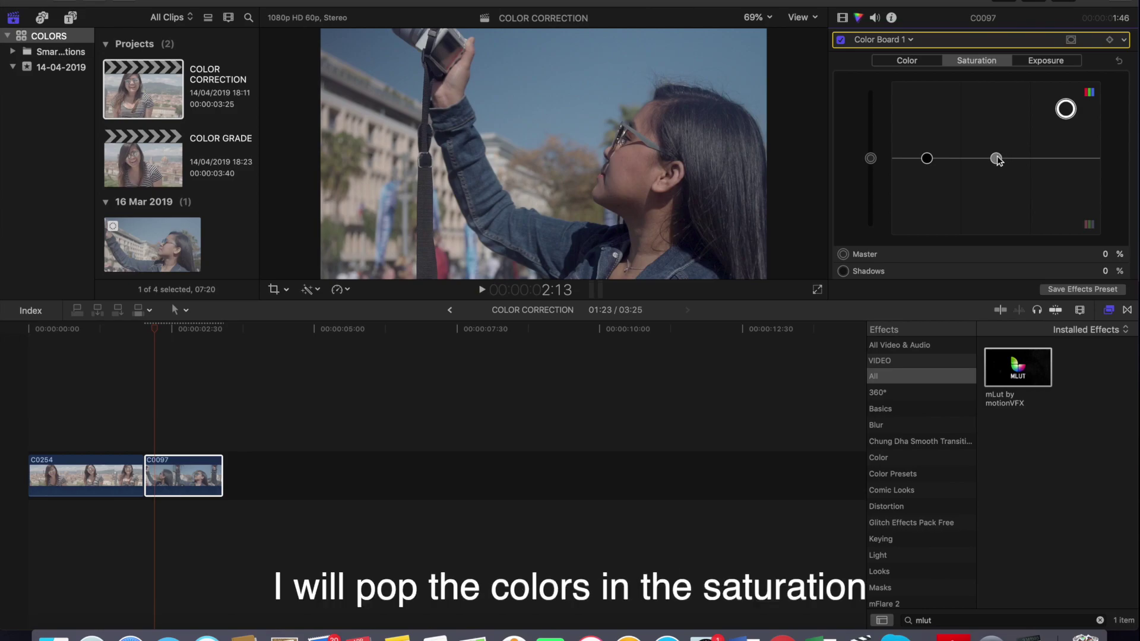
left_click_drag(997, 158, 999, 111)
mouse_move(927, 158)
left_mouse_down()
mouse_move(927, 107)
mouse_move(996, 106)
left_mouse_up()
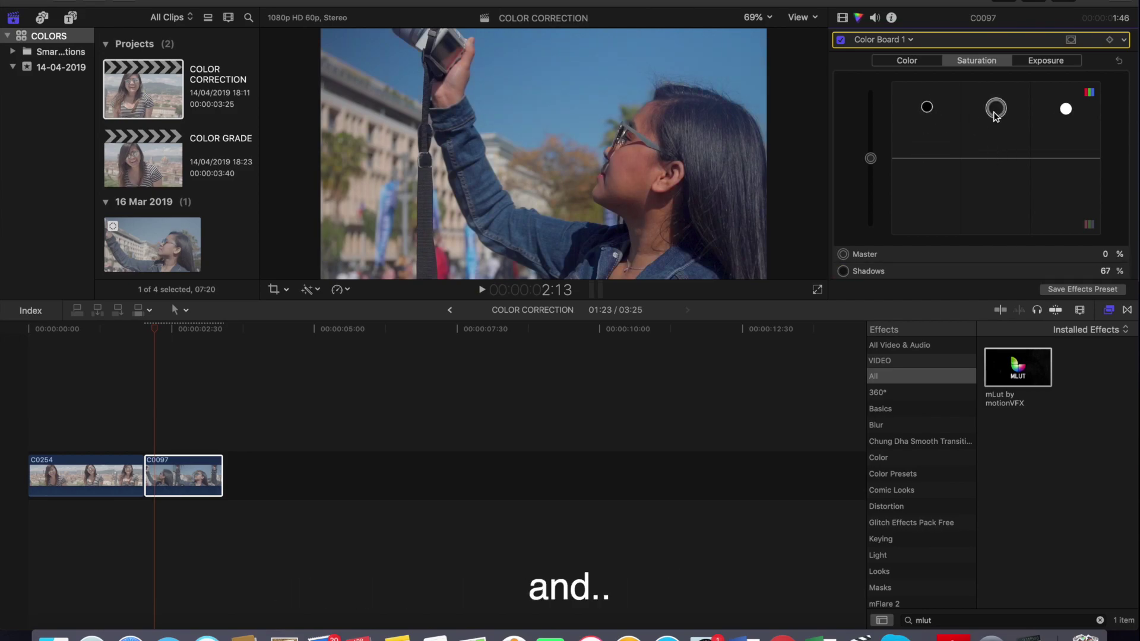
Add Color Curves to C0097, pull the Red curve's top point down and nudge the Blue top point
left_click(891, 40)
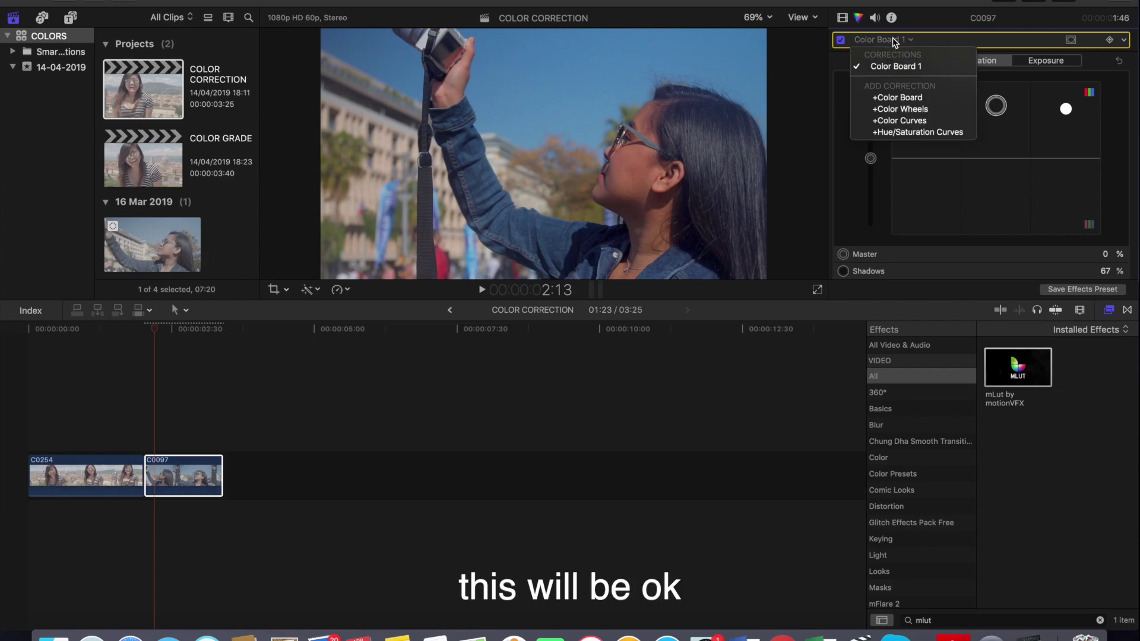
left_click(1048, 155)
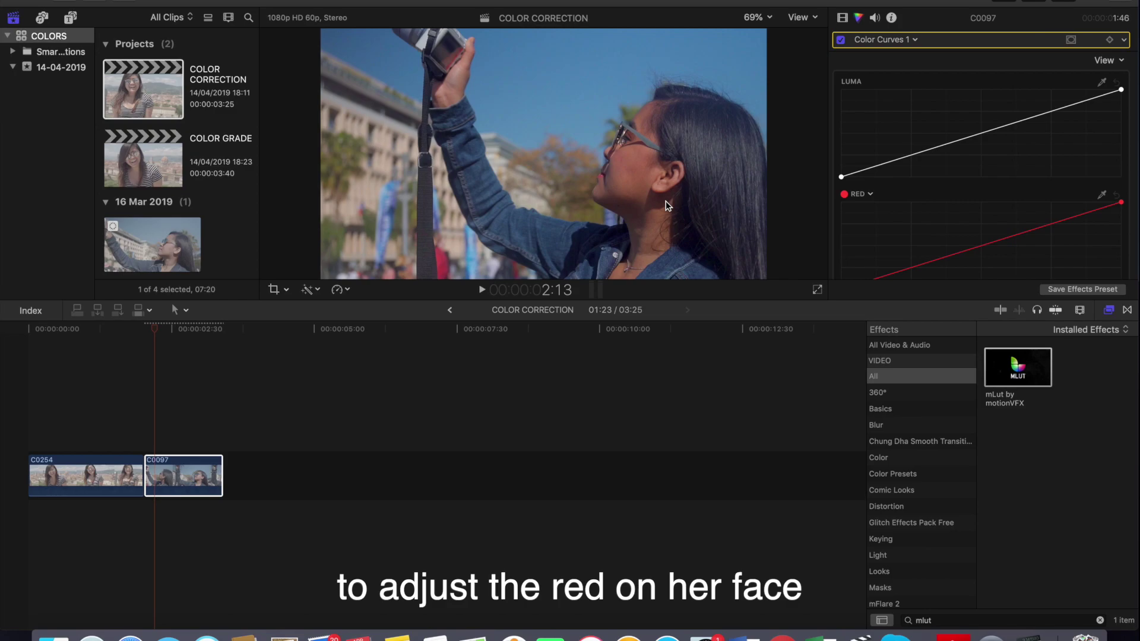
scroll(1093, 164, "down", 2)
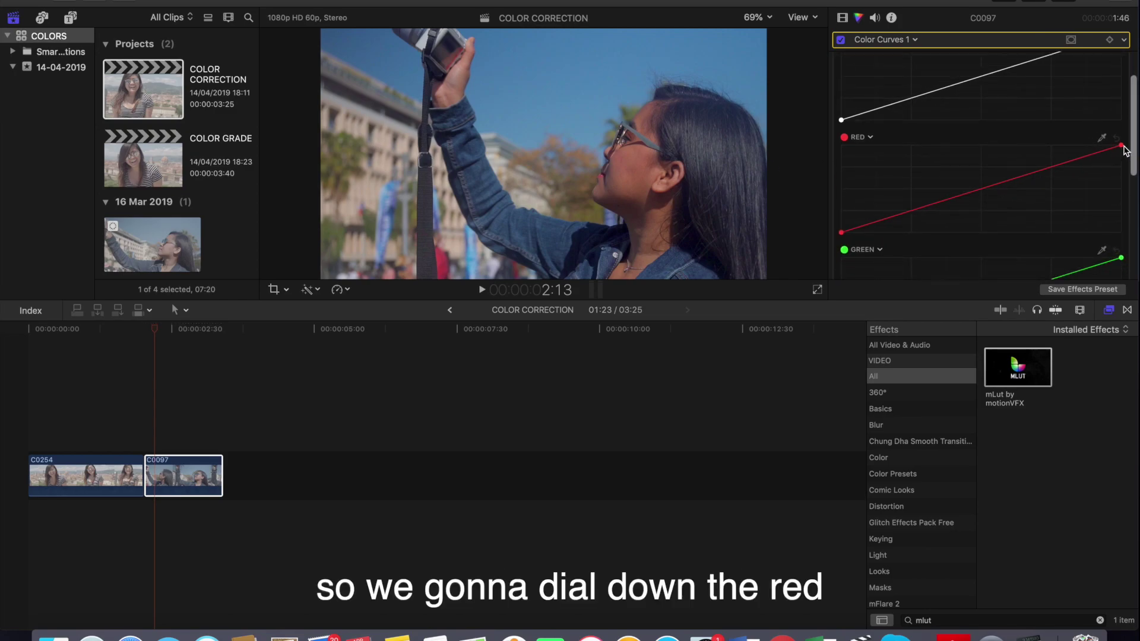
left_click_drag(1122, 145, 1122, 155)
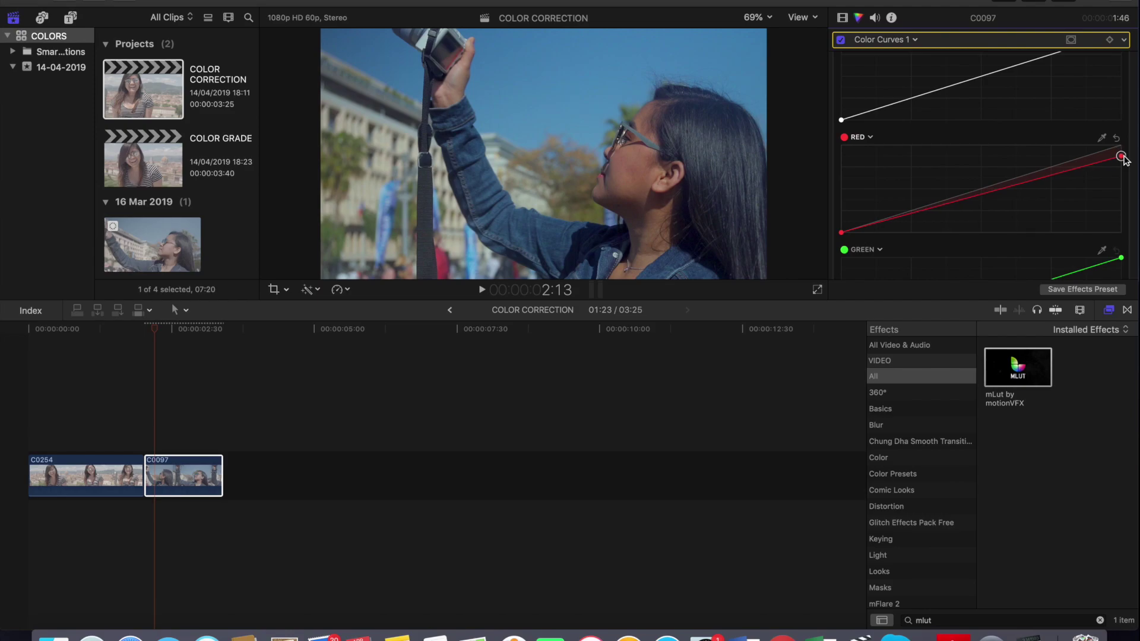
scroll(1090, 176, "down", 5)
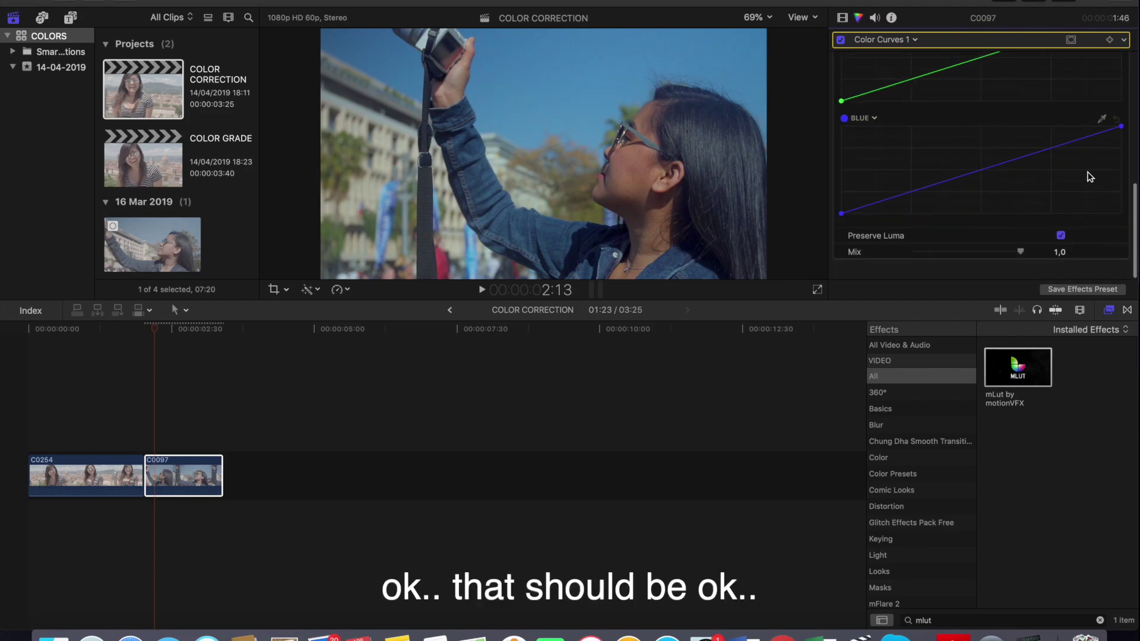
left_click_drag(1123, 141, 1120, 141)
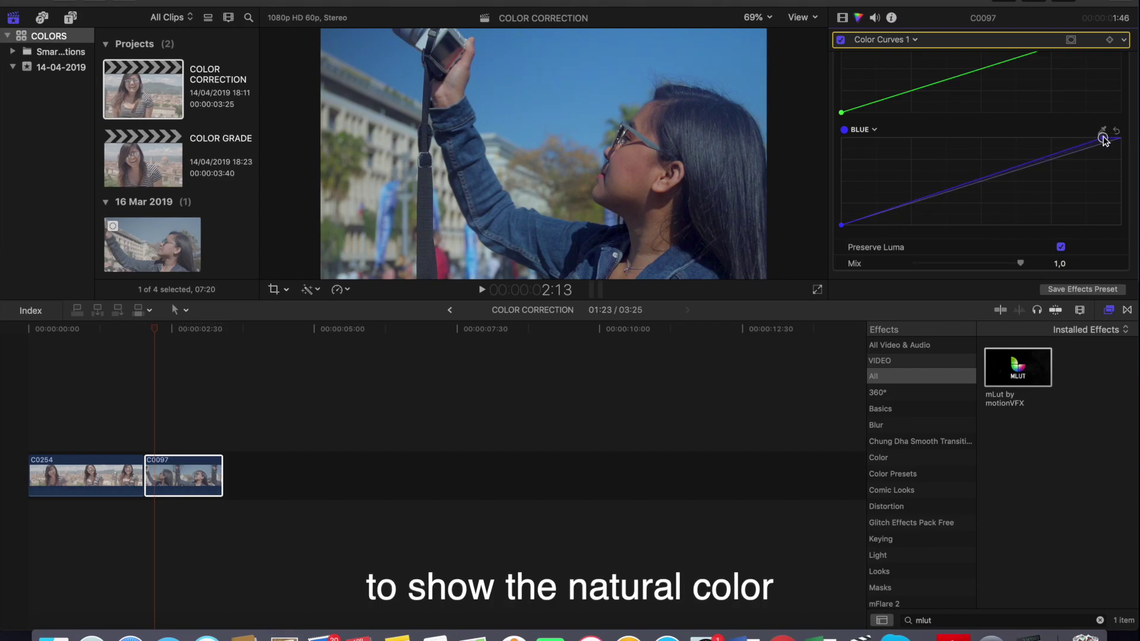
scroll(953, 131, "up", 5)
scroll(955, 135, "up", 3)
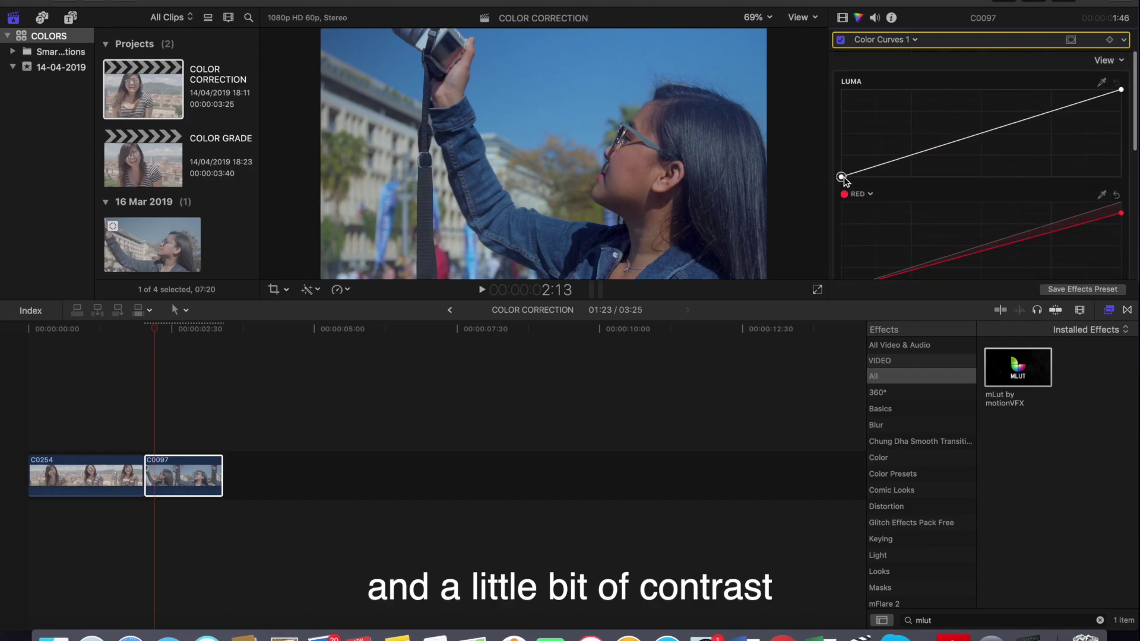
Deepen C0097's luma blacks and brighten its whites, then scrub and play the edit back
left_click_drag(844, 177, 848, 178)
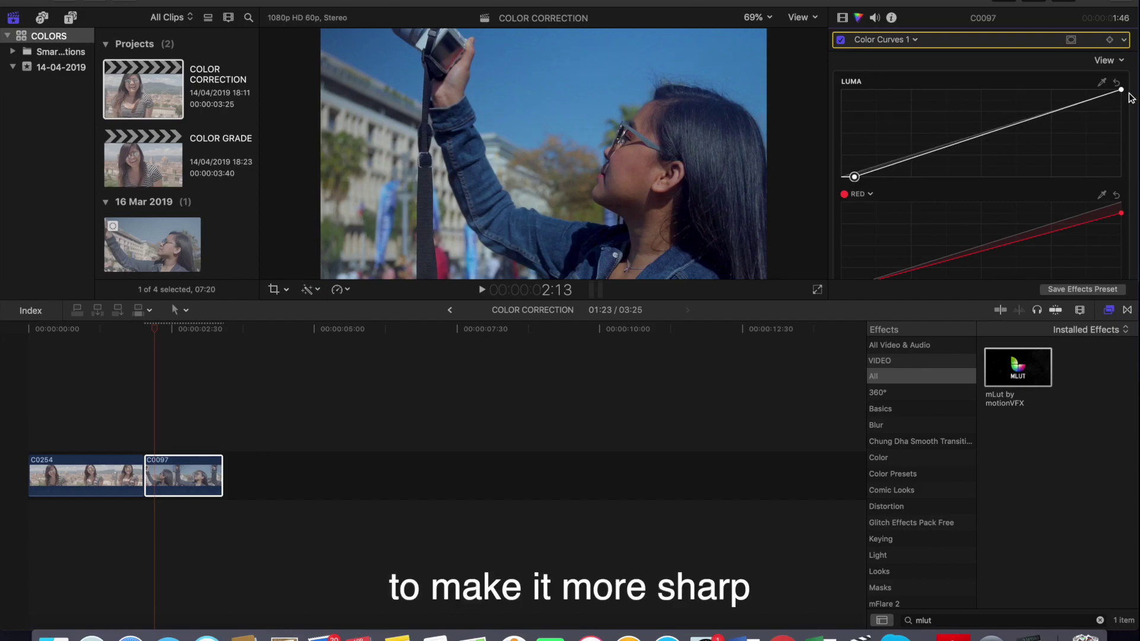
left_click_drag(1121, 90, 1103, 89)
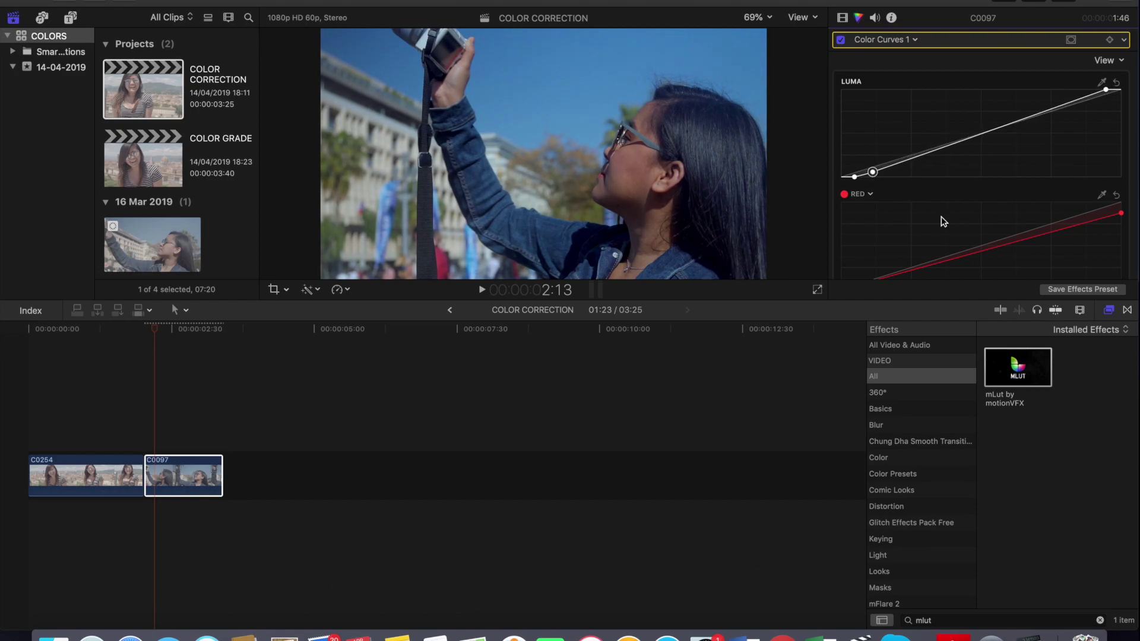
mouse_move(158, 330)
left_mouse_down()
mouse_move(209, 333)
mouse_move(149, 328)
left_mouse_up()
key("space")
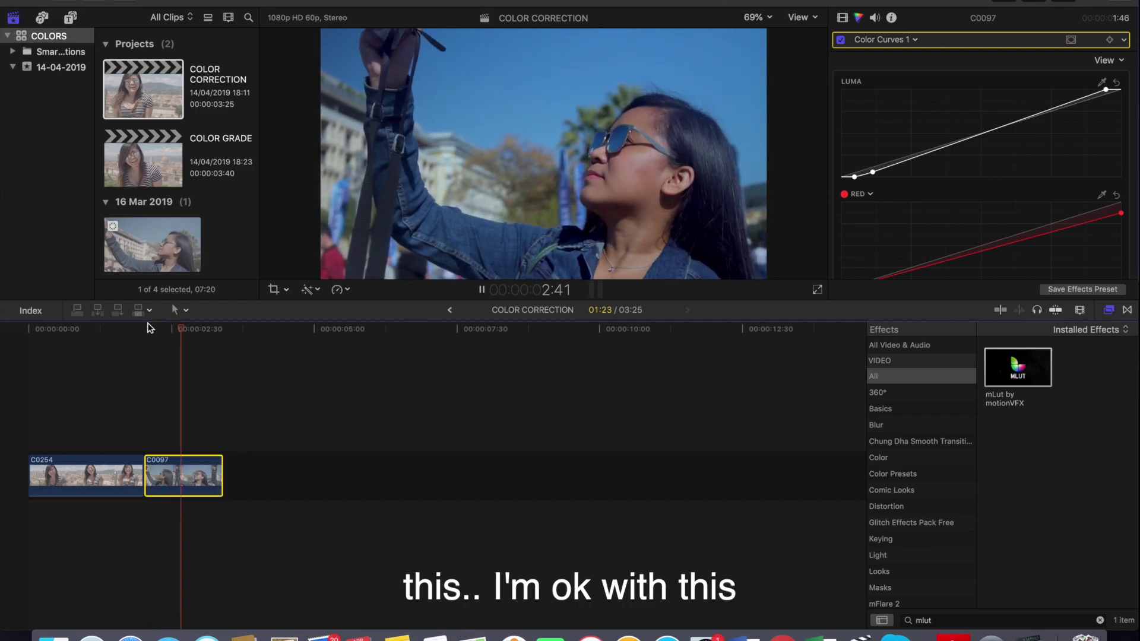
left_click(24, 330)
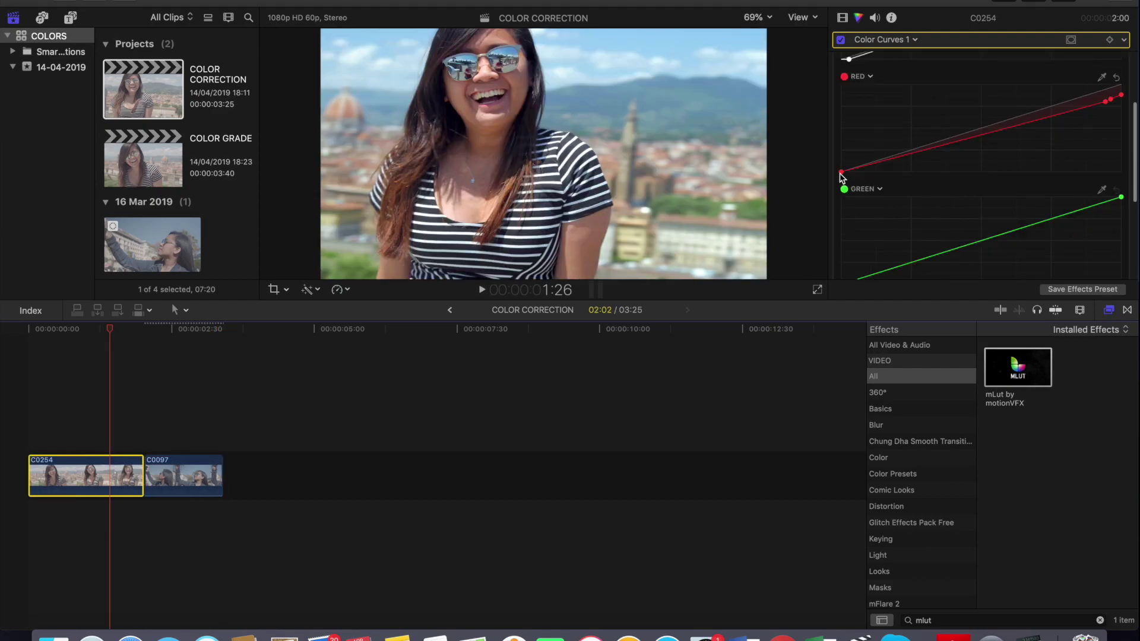
Raise and fine-tune the black point of C0254's red curve to warm the shadows
left_click(842, 173)
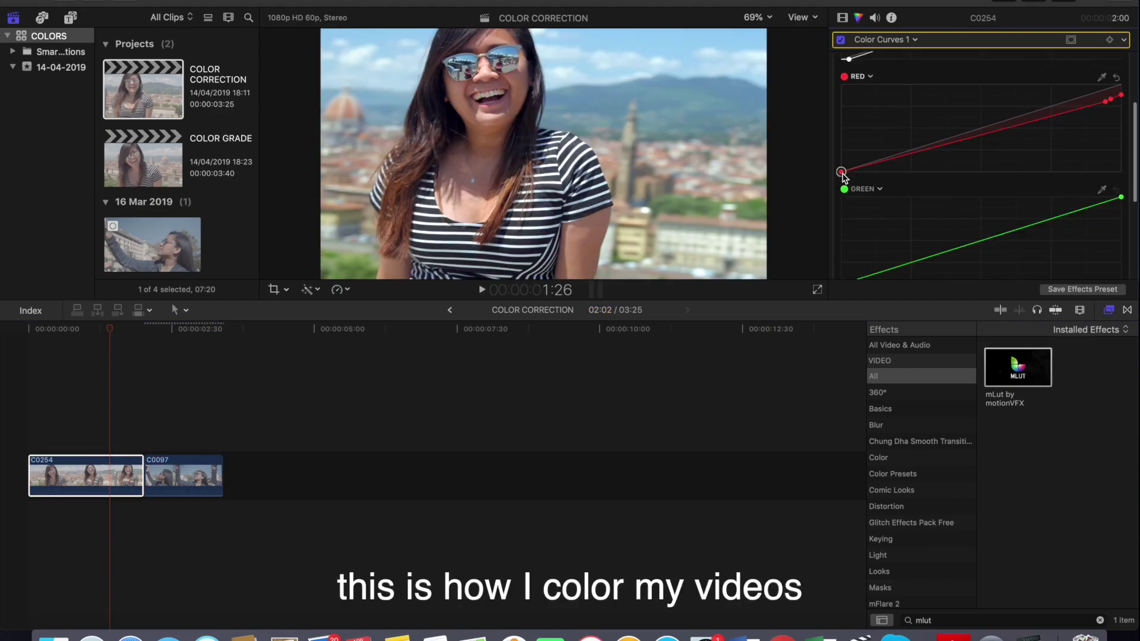
left_click_drag(848, 170, 872, 161)
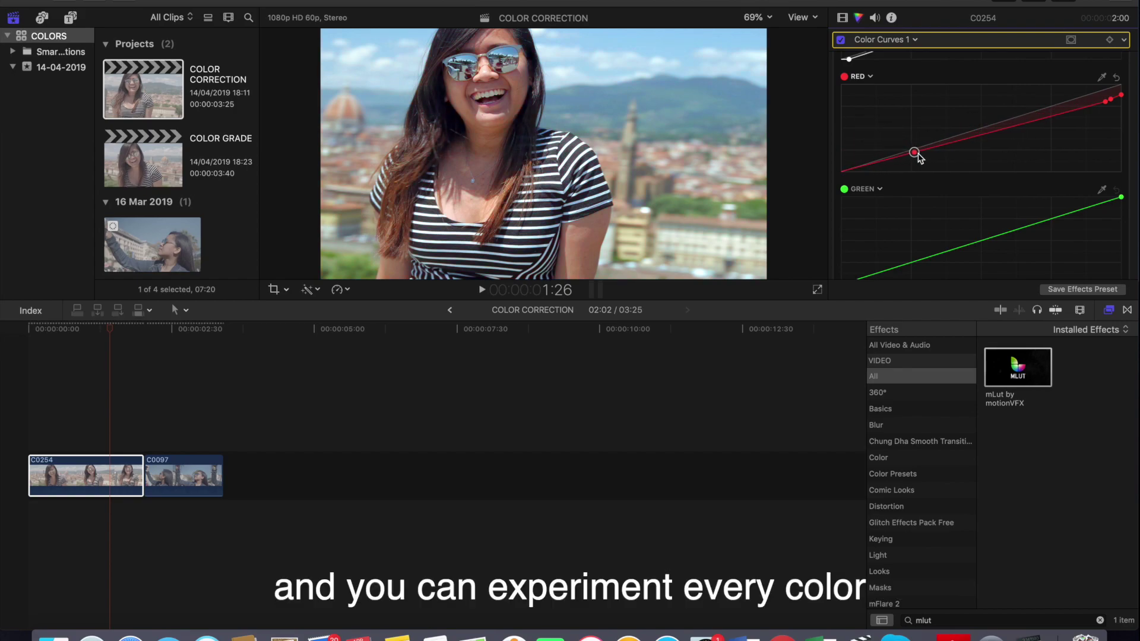
left_click_drag(925, 153, 945, 147)
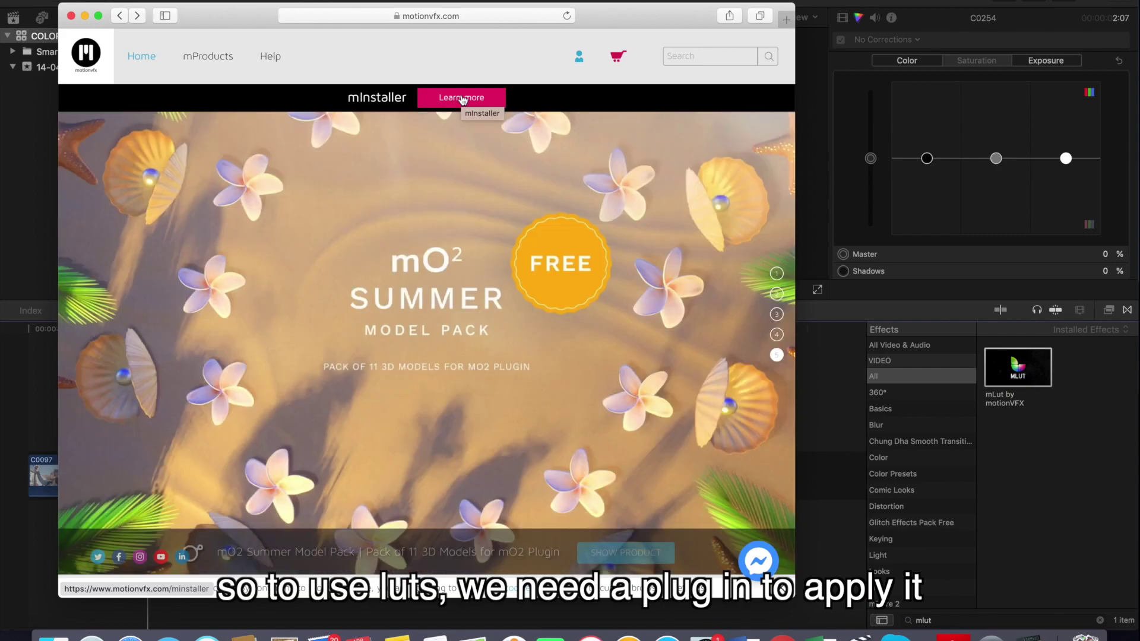
From the mInstaller page, search the MotionVFX site for 'mlut' and open the mLUT plugin page
left_click(463, 99)
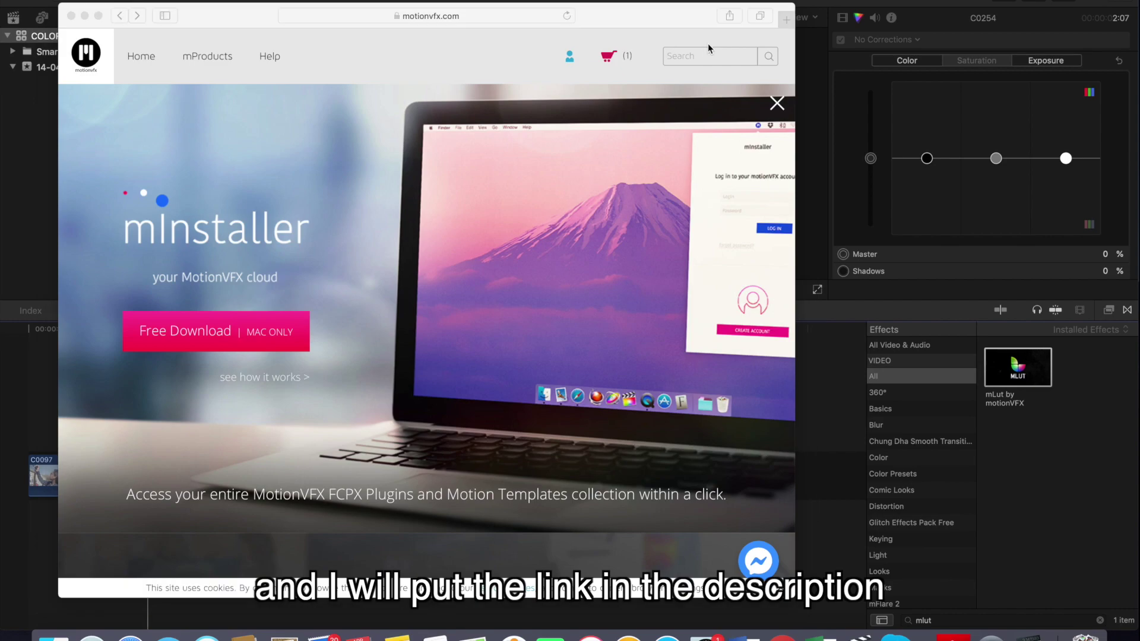
type("mlut")
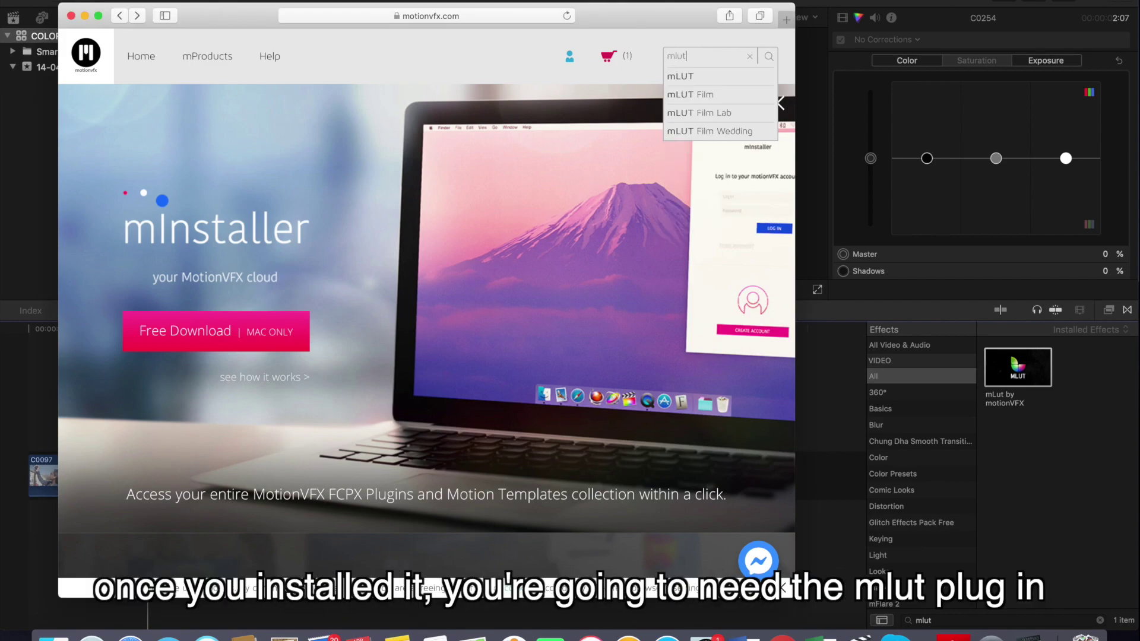
left_click(700, 79)
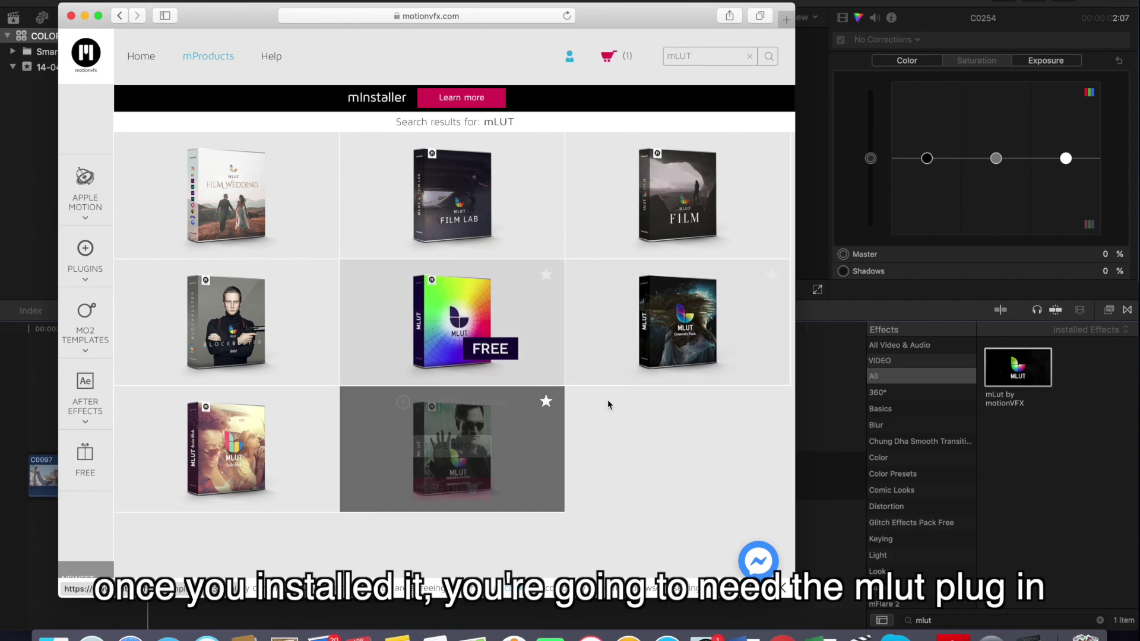
left_click(524, 328)
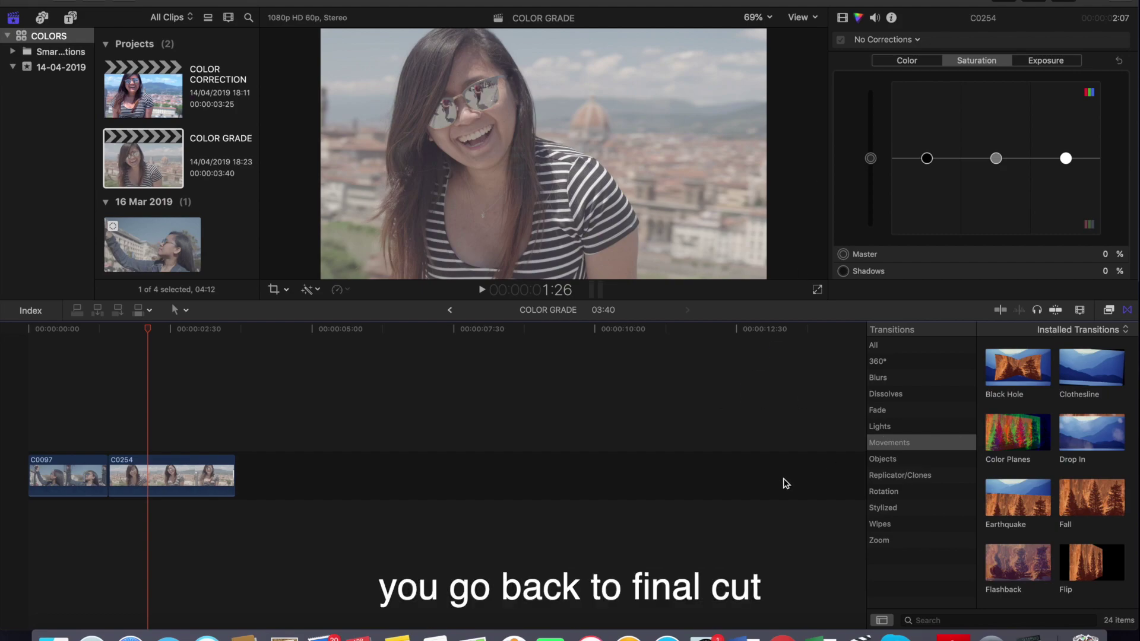
Drag the mLut effect from the Effects browser onto clip C0097 and show its settings
left_click(1108, 311)
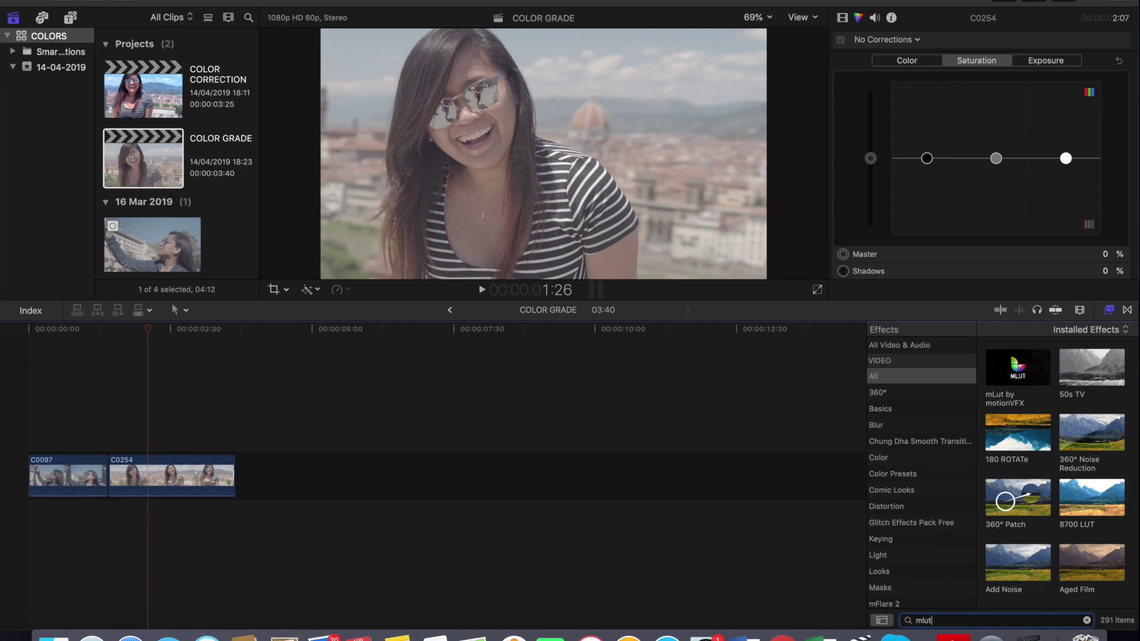
left_click_drag(1033, 378, 92, 480)
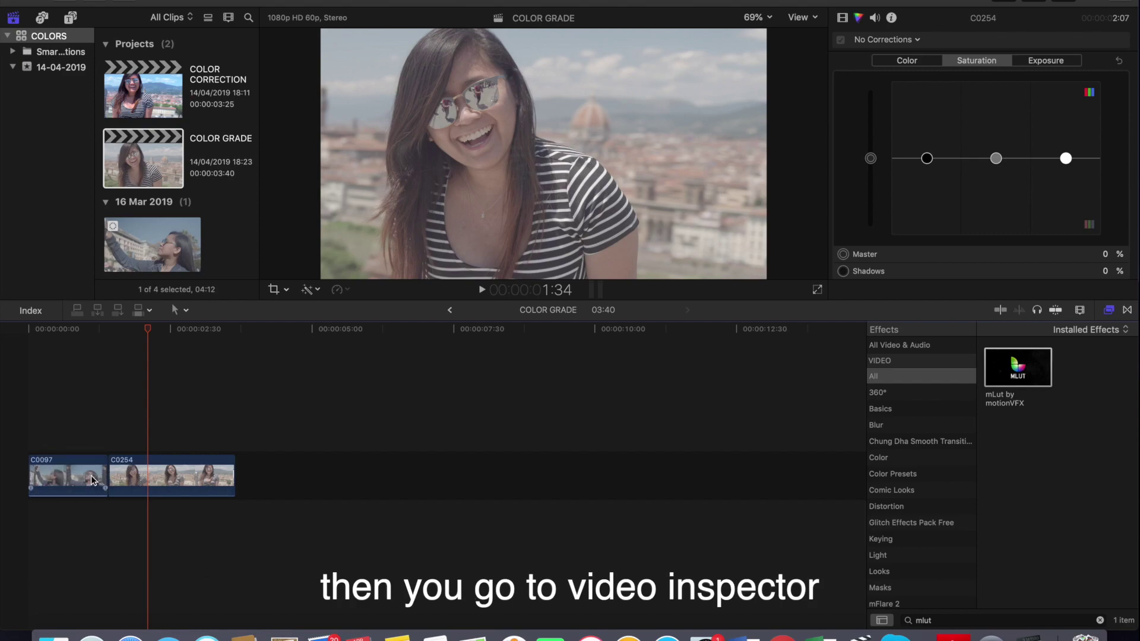
left_click(73, 476)
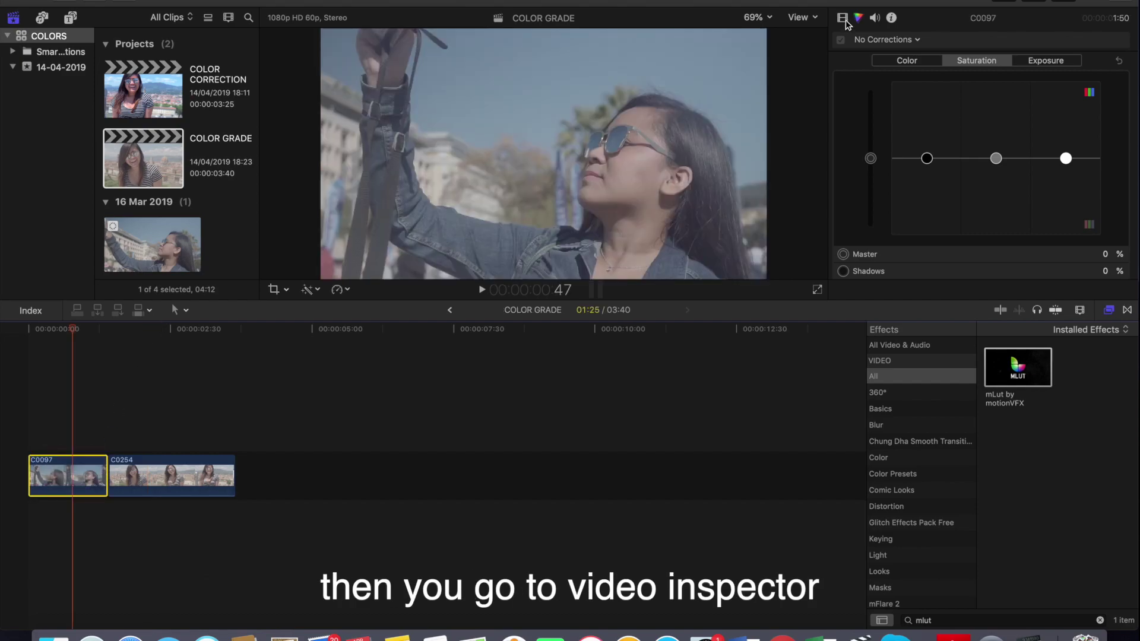
left_click(844, 19)
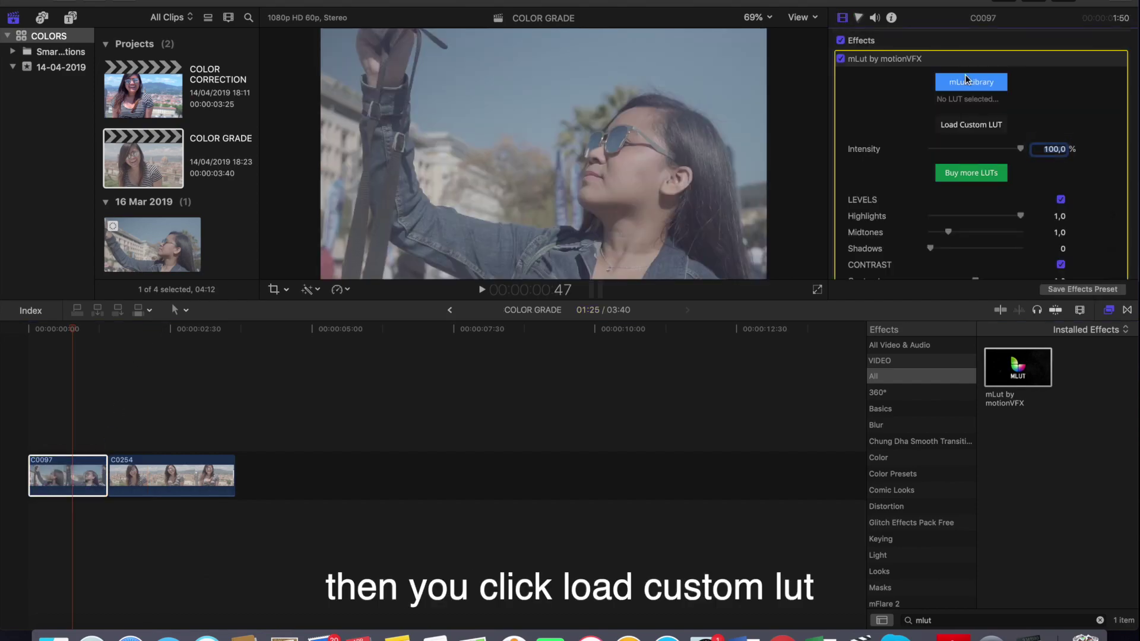
Load the custom LUT Teal&orange.cube into C0097's mLut effect and move the playhead into the clip
left_click(989, 125)
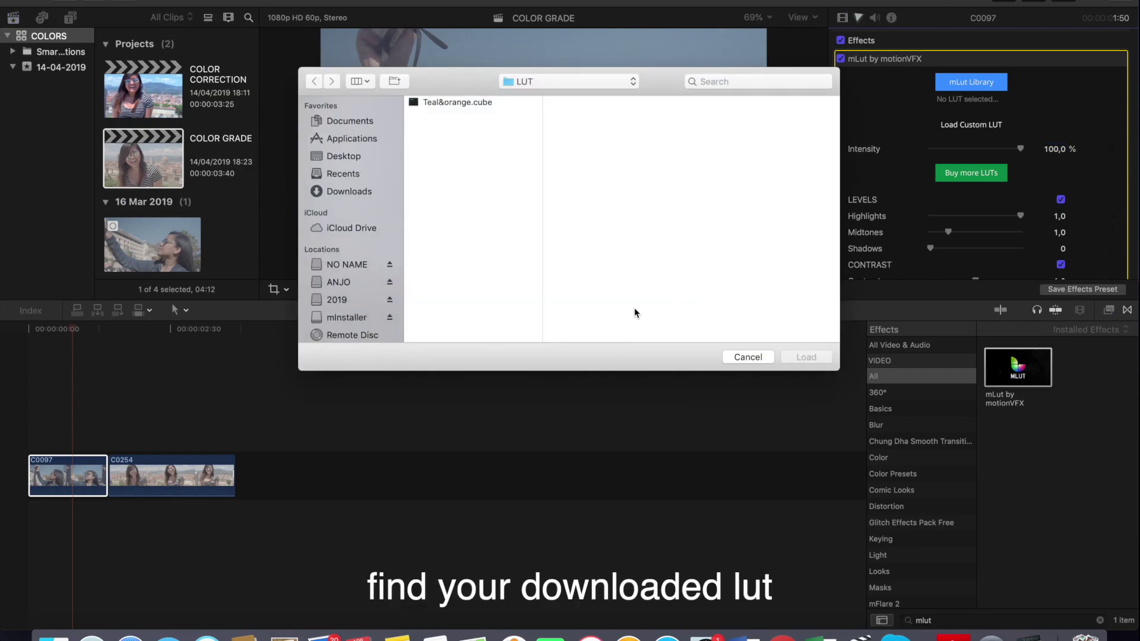
left_click(455, 103)
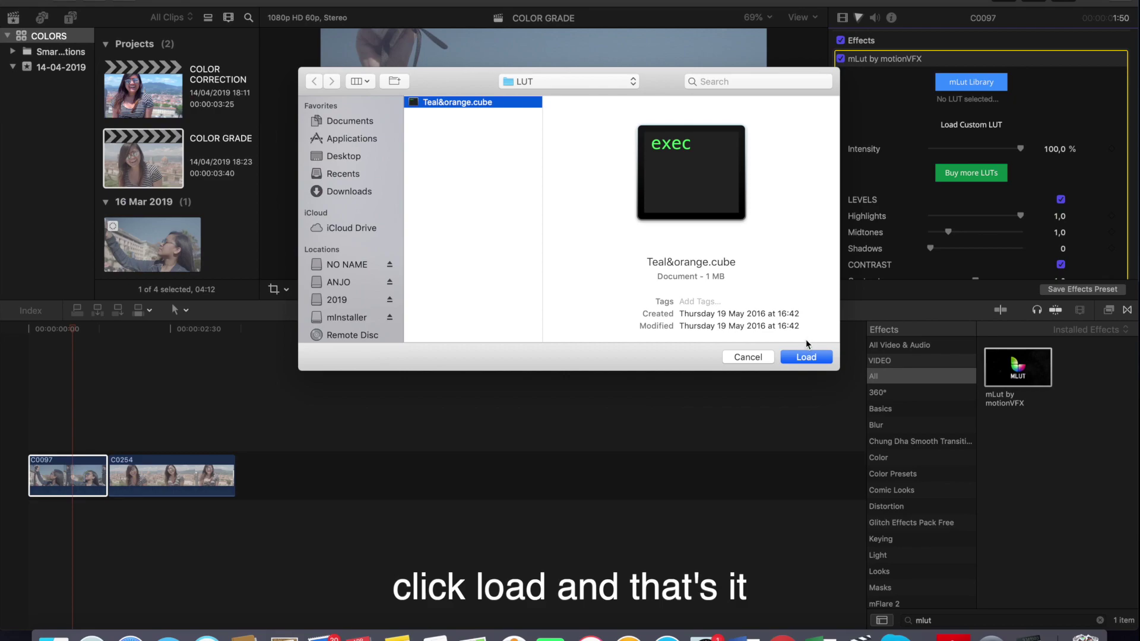
left_click(806, 357)
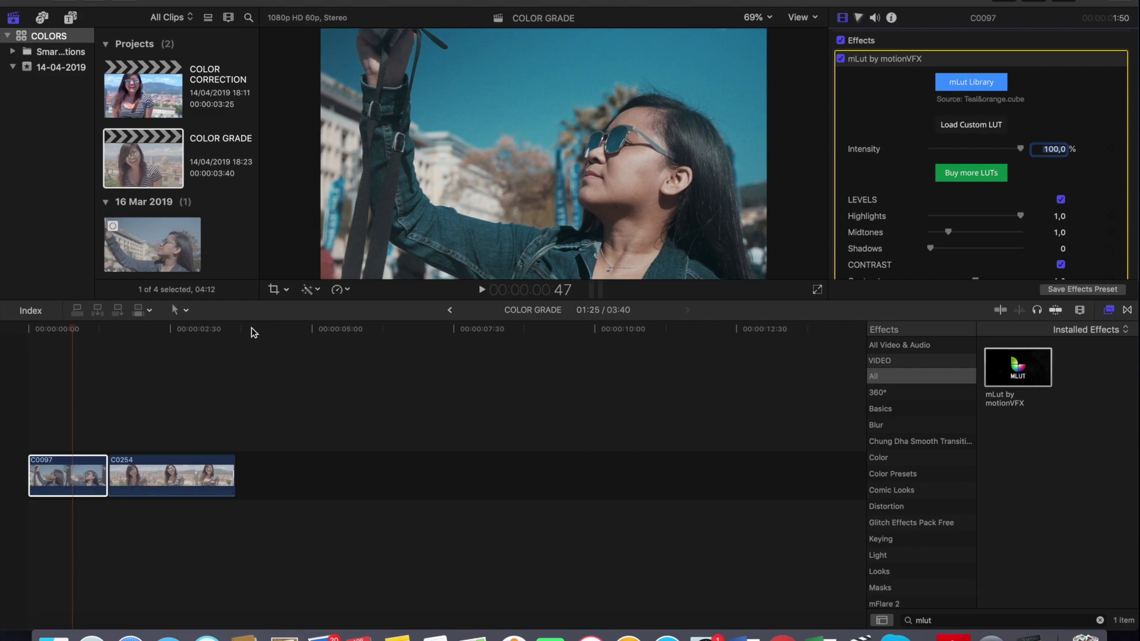
left_click_drag(72, 331, 85, 330)
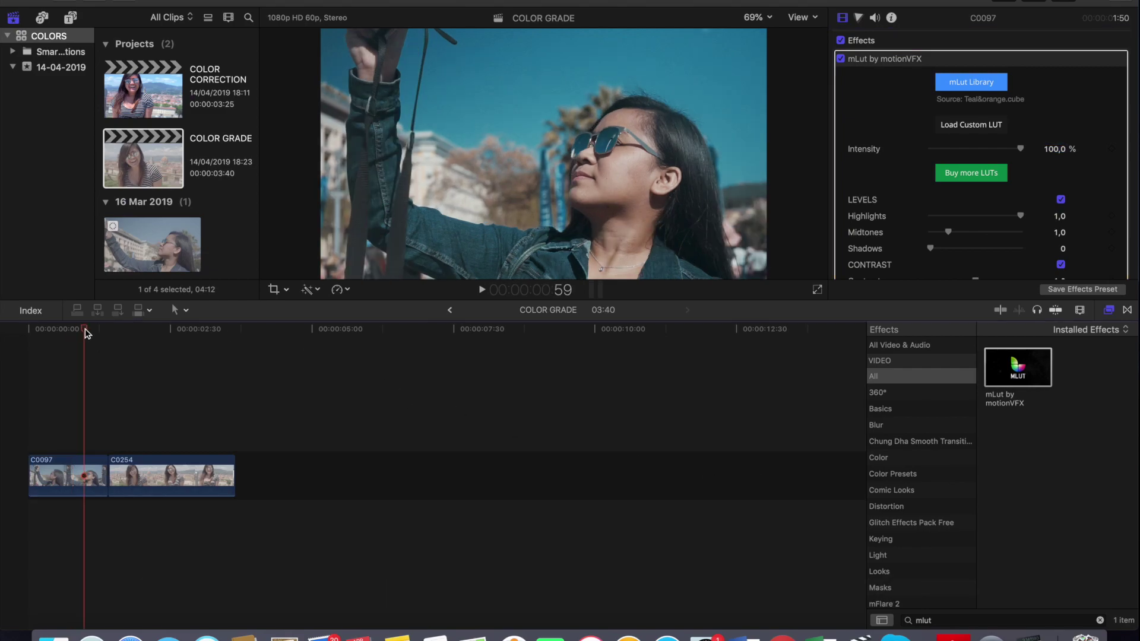
Apply the mLut effect to clip C0254 and load the Teal&orange.cube LUT into it
left_click(137, 363)
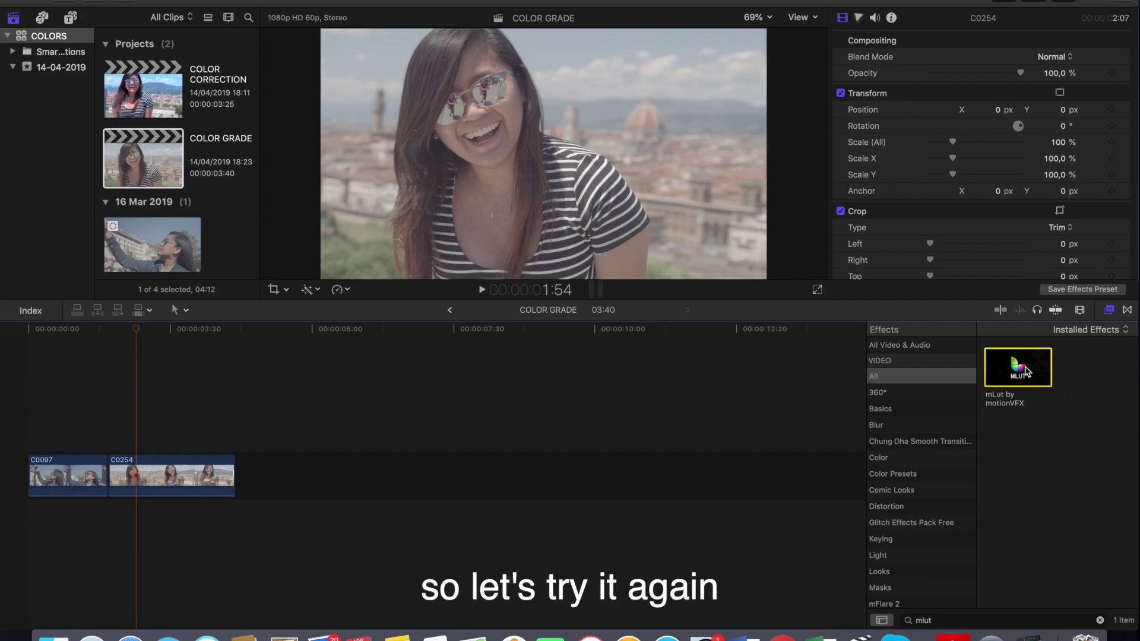
left_click_drag(1027, 372, 169, 474)
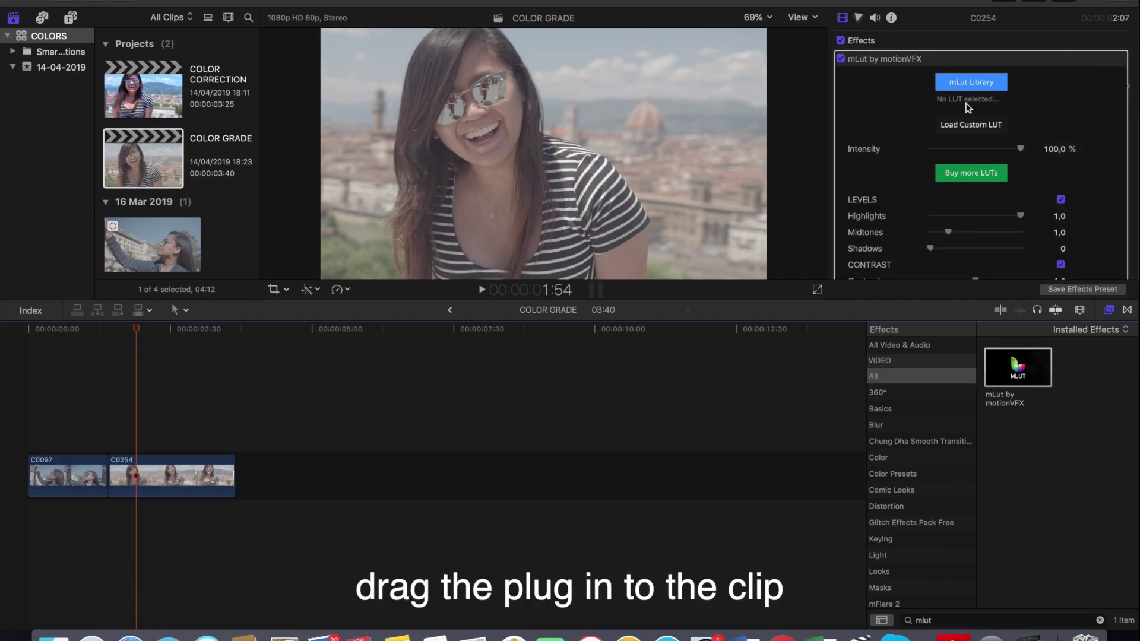
left_click(971, 125)
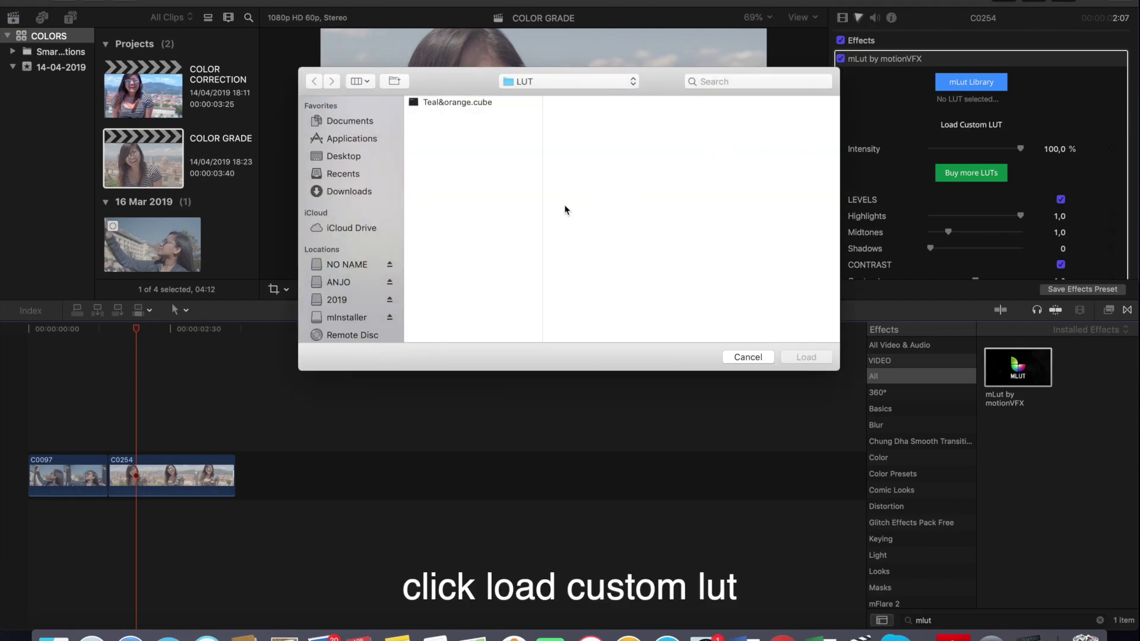
left_click(461, 102)
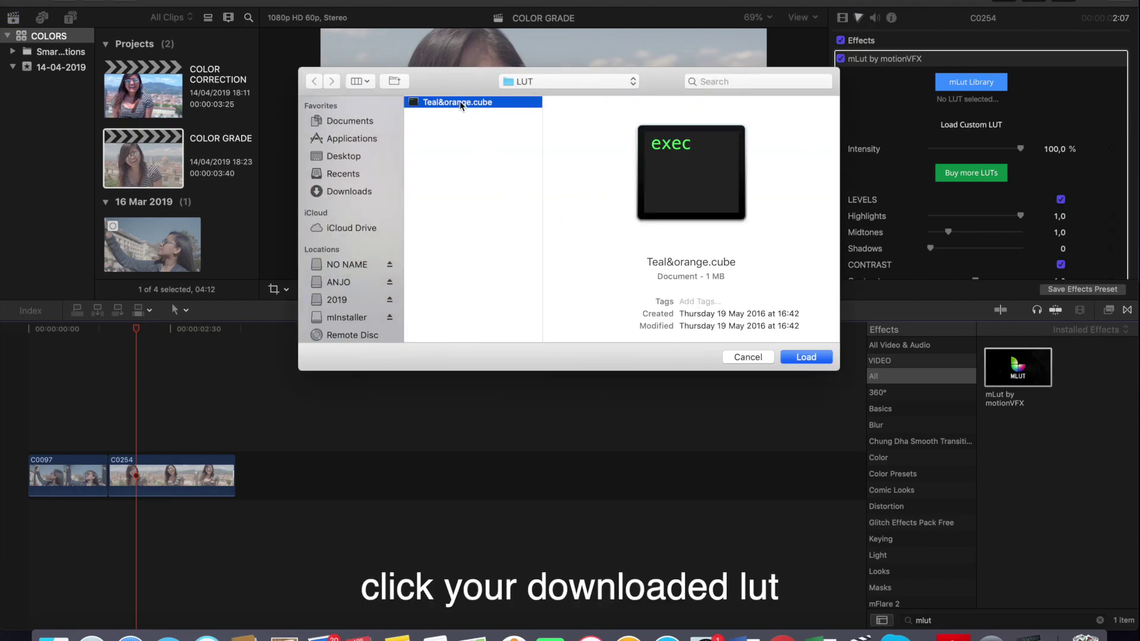
left_click(823, 359)
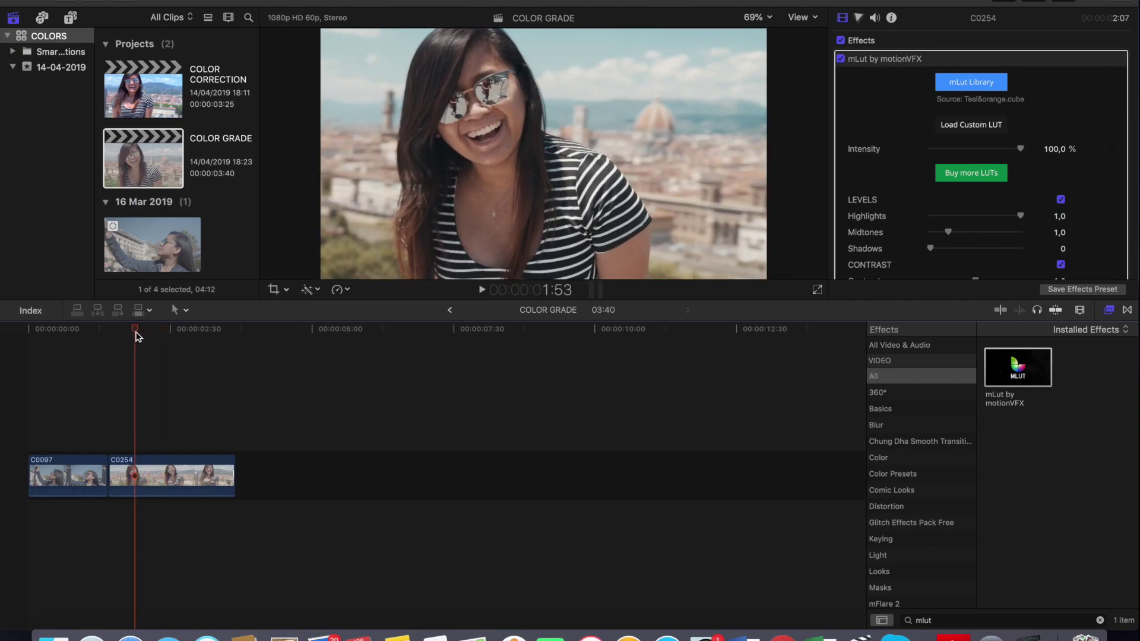
Play the timeline from the start to review both LUT-graded clips
left_click(29, 339)
key("space")
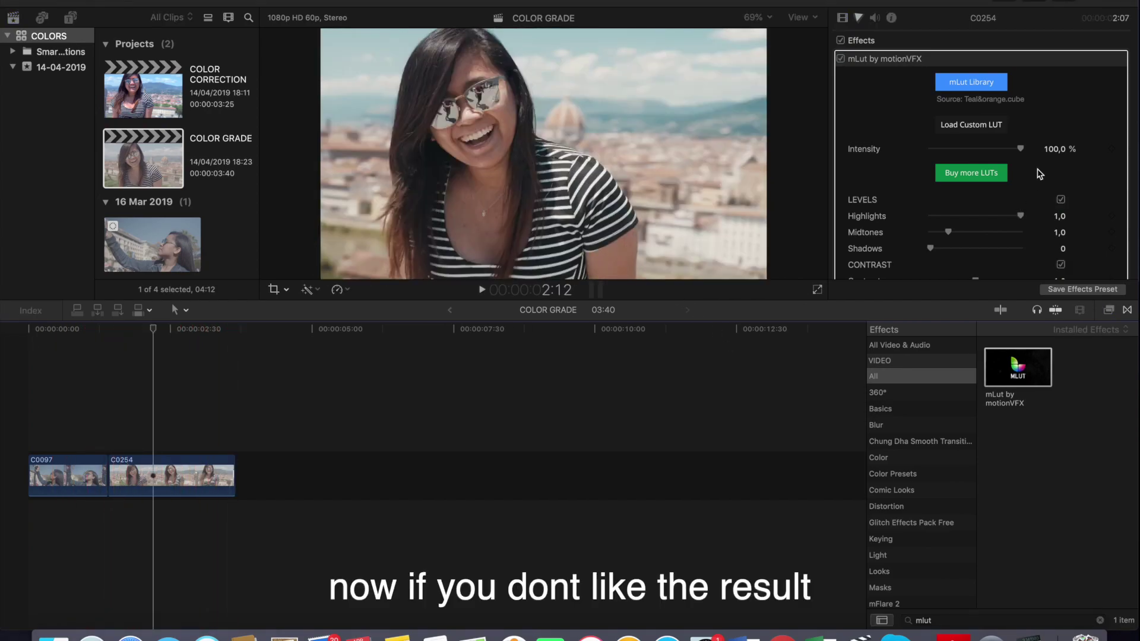
scroll(1063, 155, "down", 3)
scroll(1063, 154, "down", 3)
scroll(1063, 155, "up", 3)
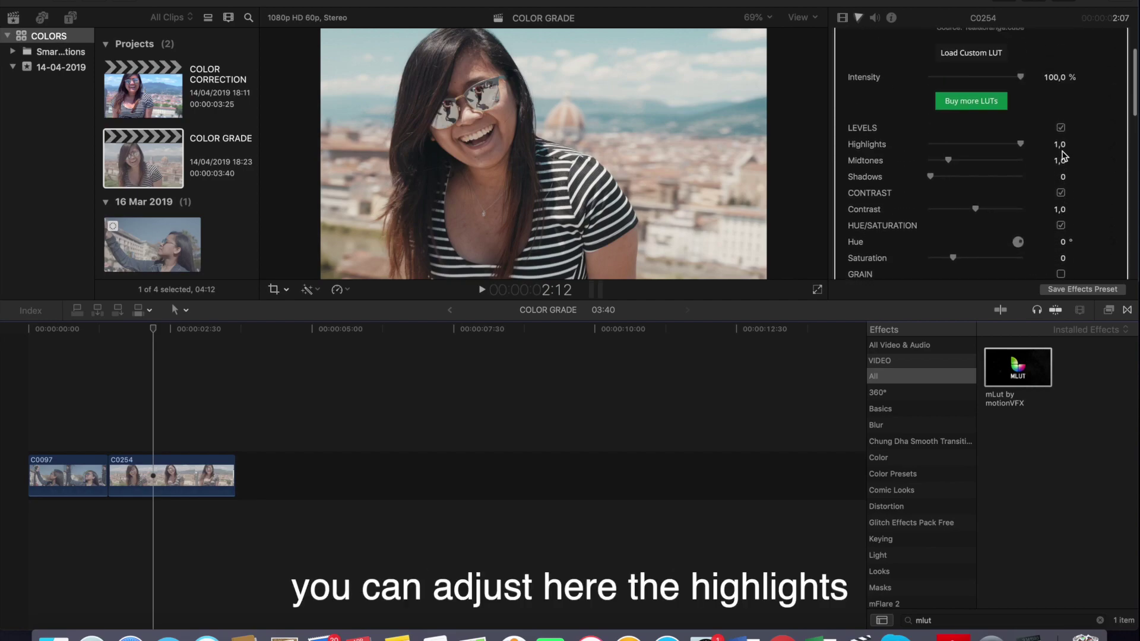
Nudge the mLut highlights, darken the midtones and lower the contrast slightly on C0254
left_click_drag(1022, 144, 1025, 141)
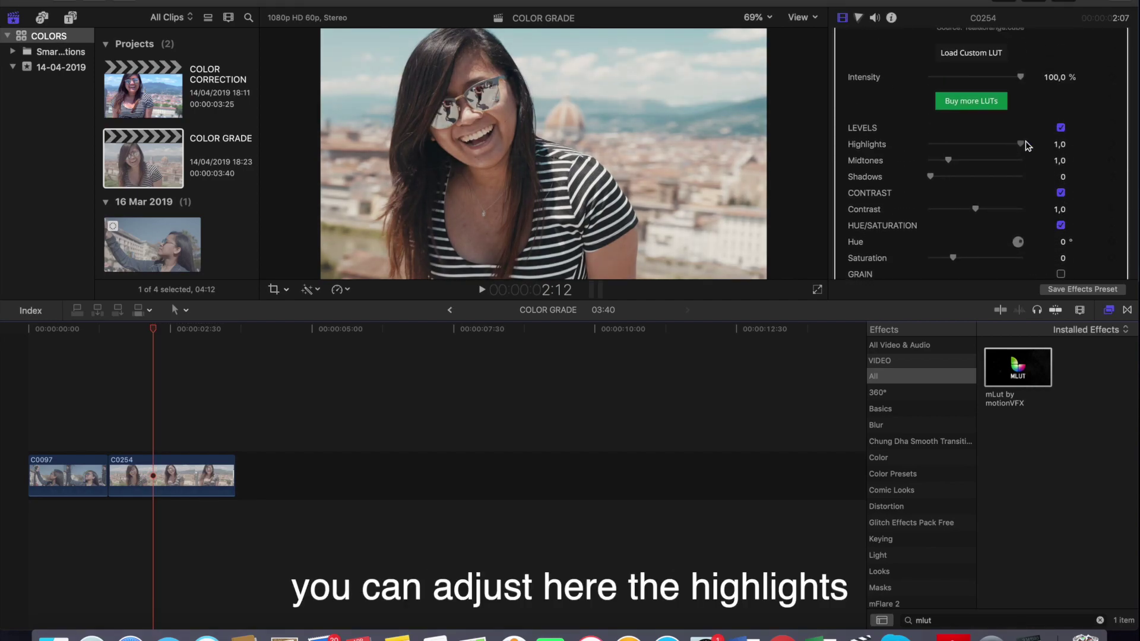
left_click_drag(949, 160, 906, 179)
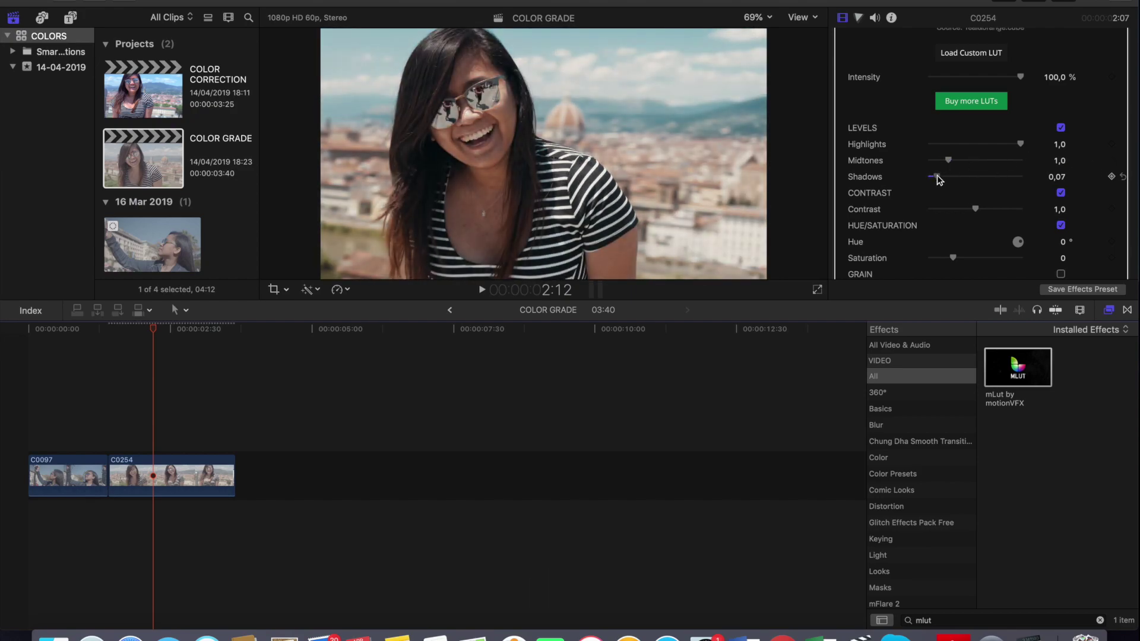
scroll(962, 202, "down", 1)
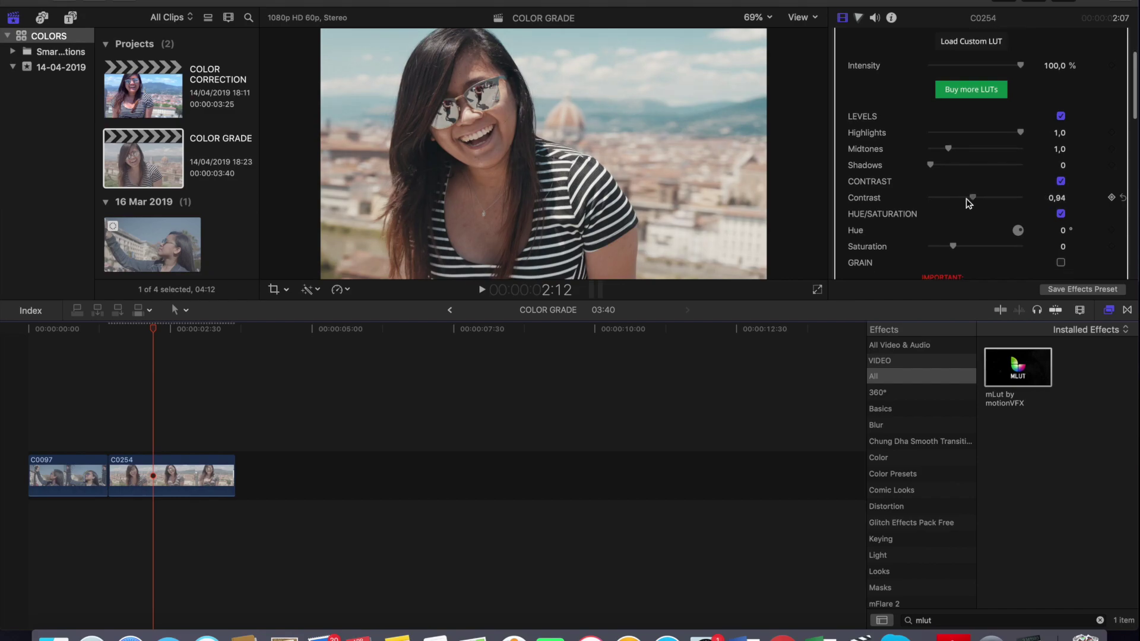
left_click_drag(967, 199, 954, 198)
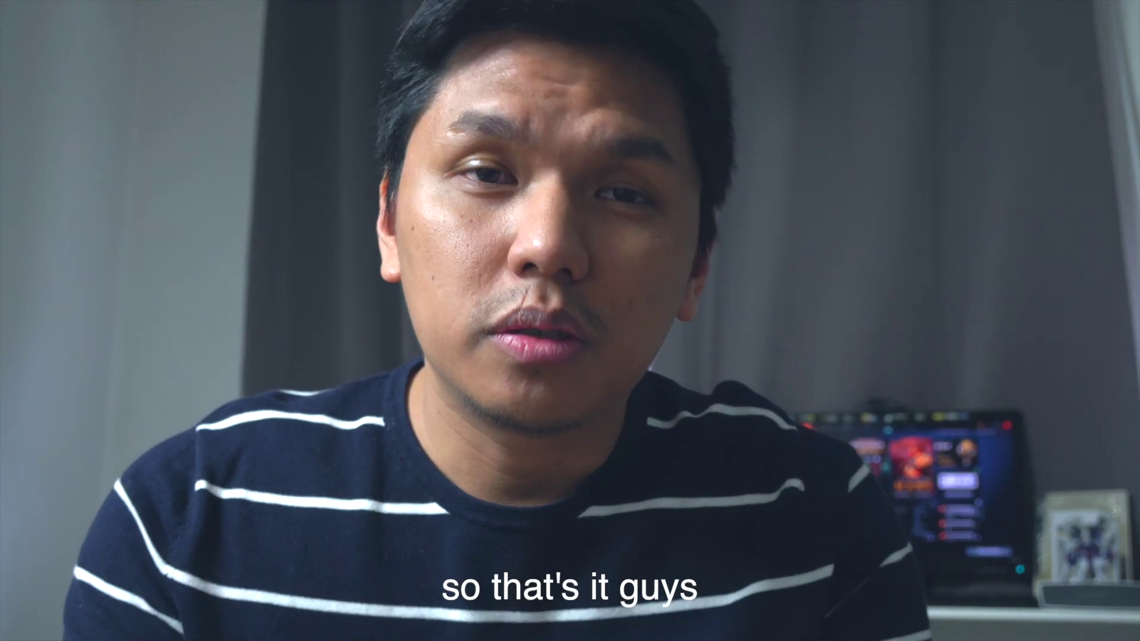